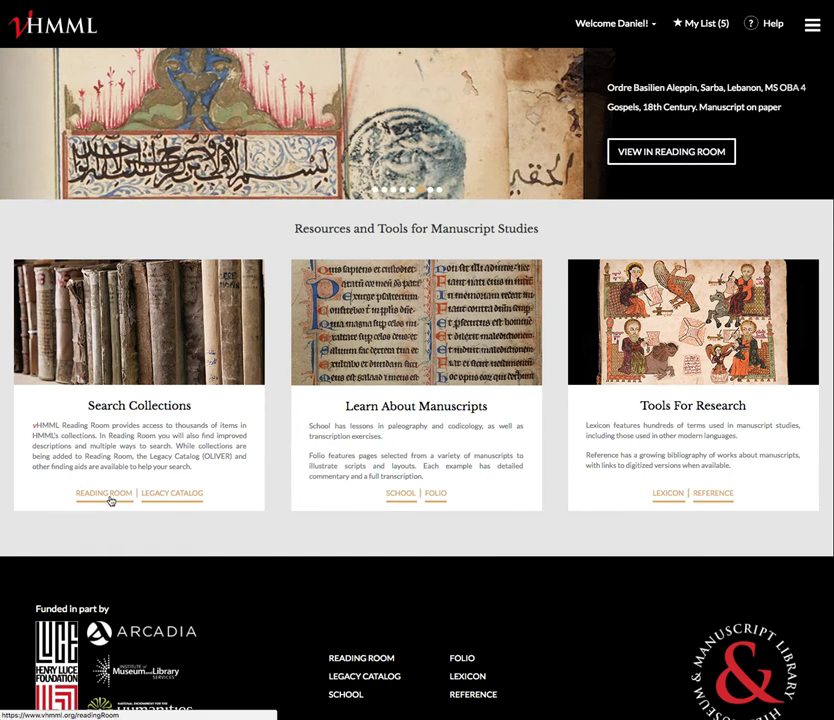
Go to the Reading Room Basic Search page and place the cursor in the HMML Project Number field
click(114, 500)
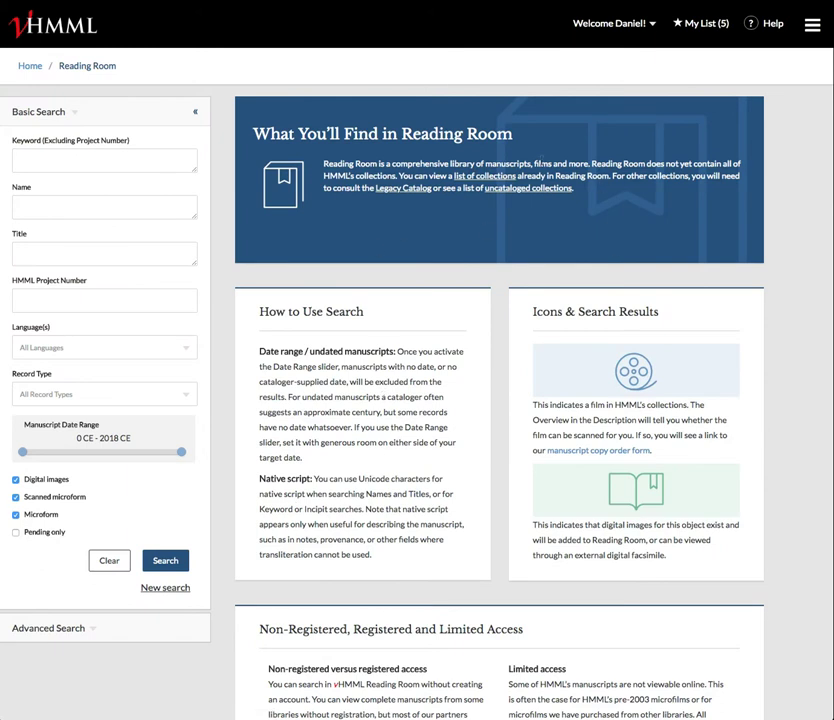
click(812, 25)
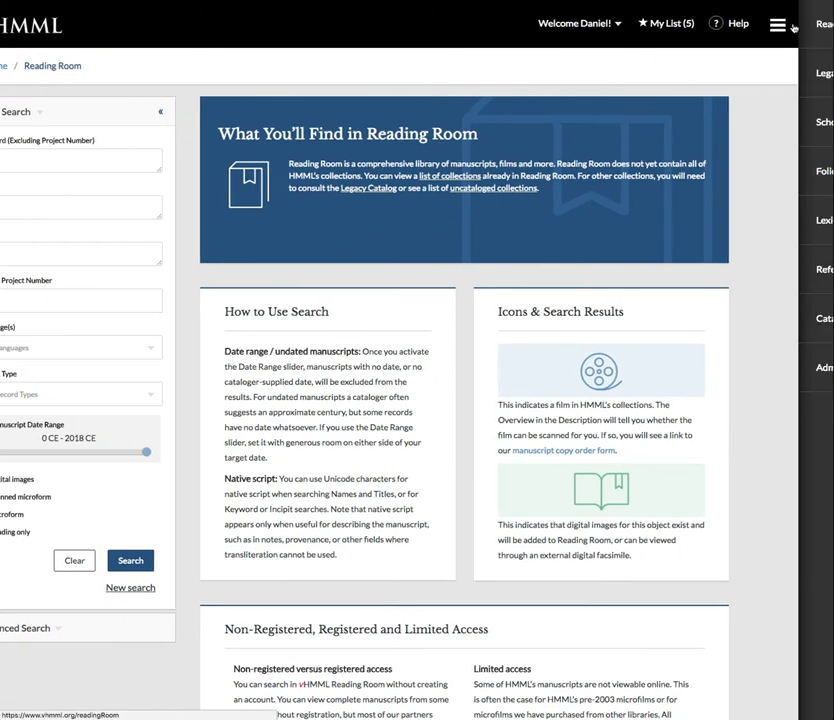
click(426, 60)
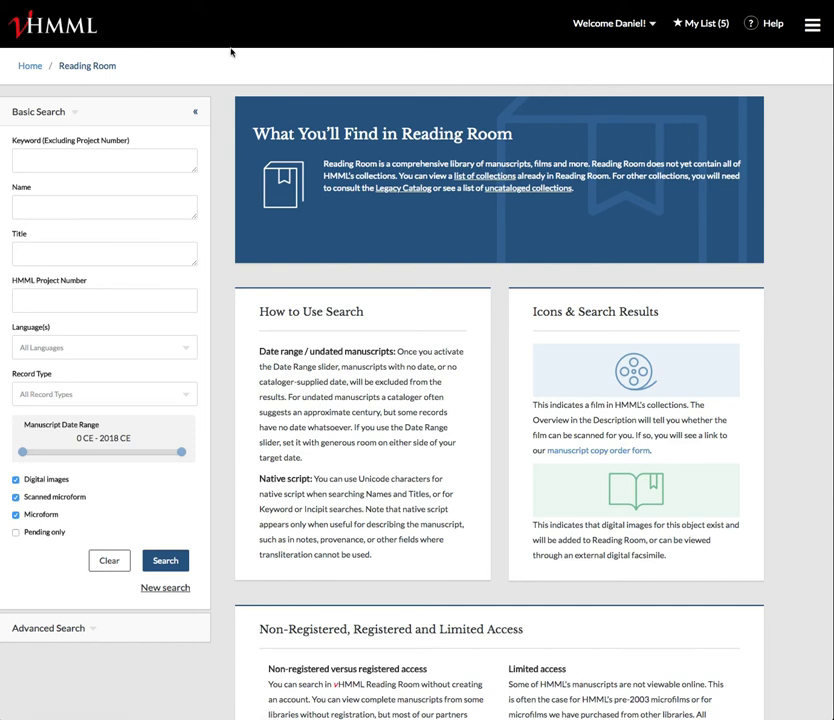
click(94, 299)
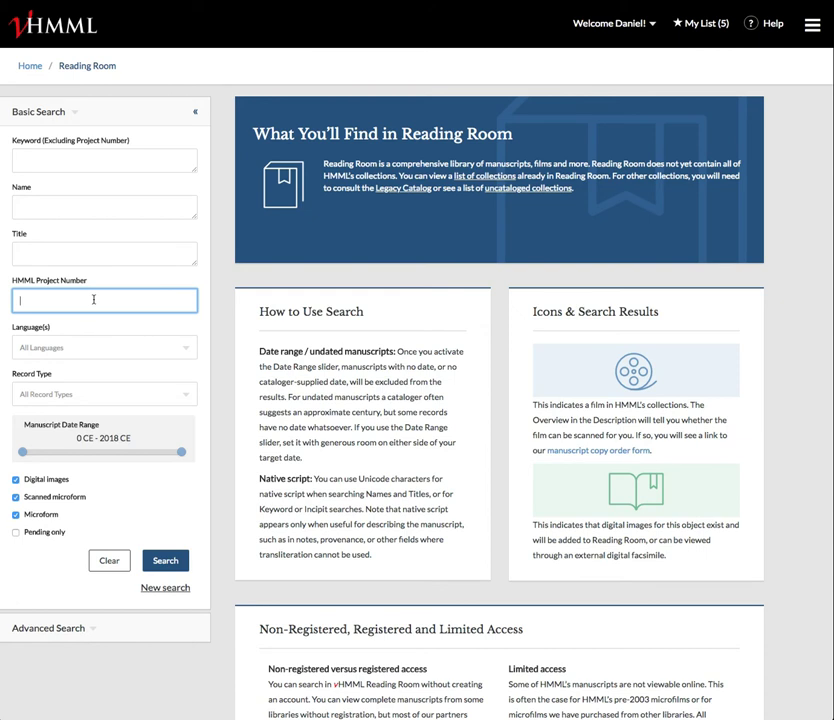
Run a keyword search for 'armenian aleppo' and open the images of MS 20 from the results
click(61, 159)
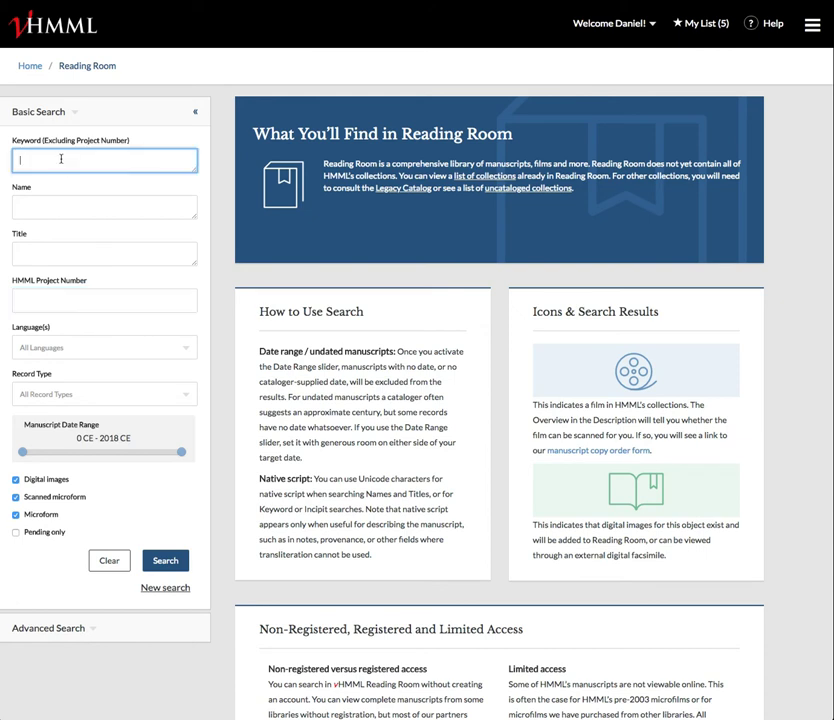
text(armenian aleppo)
key(Return)
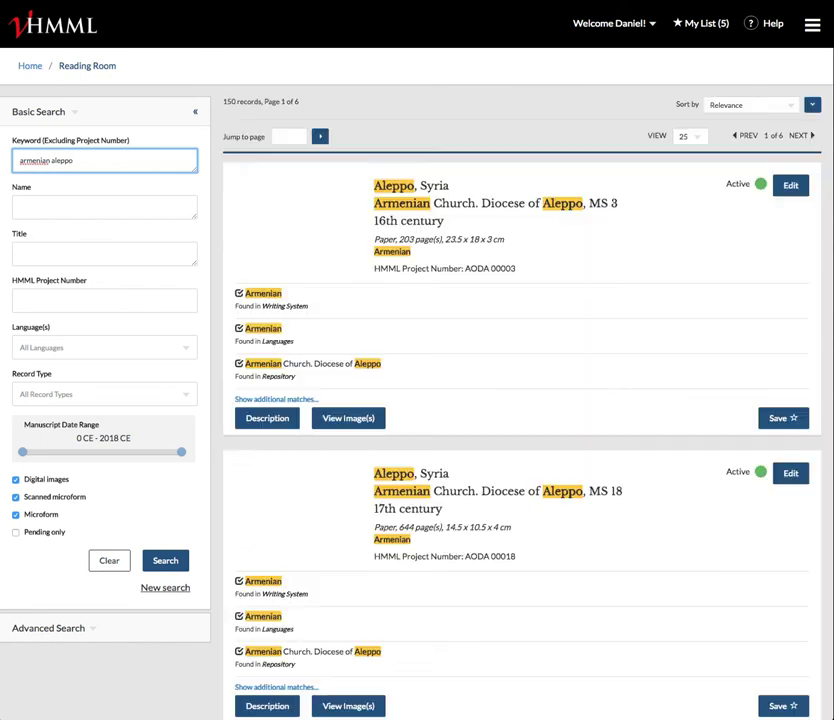
scroll(497, 350, down, 7)
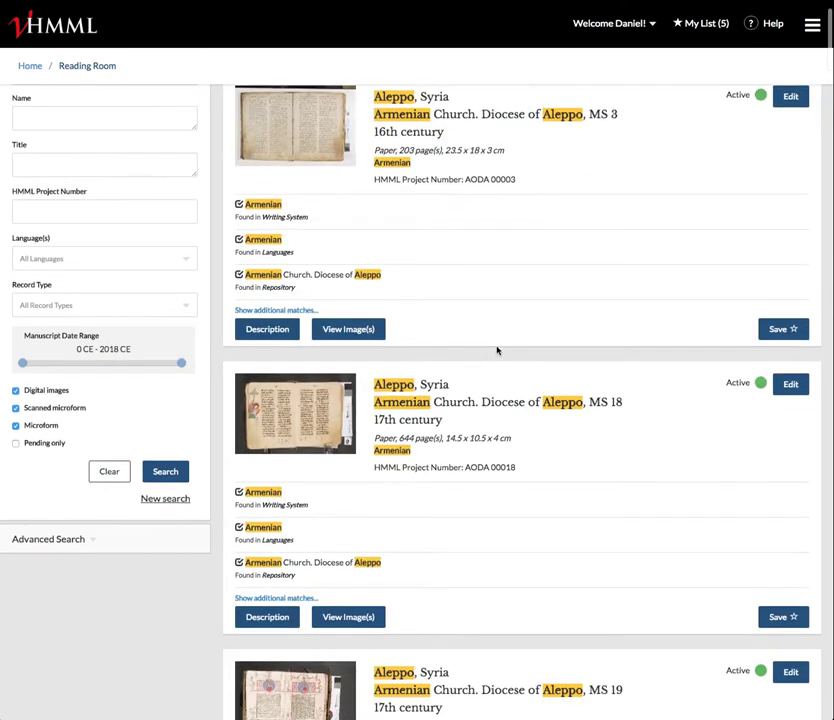
scroll(497, 350, down, 1)
scroll(497, 350, up, 1)
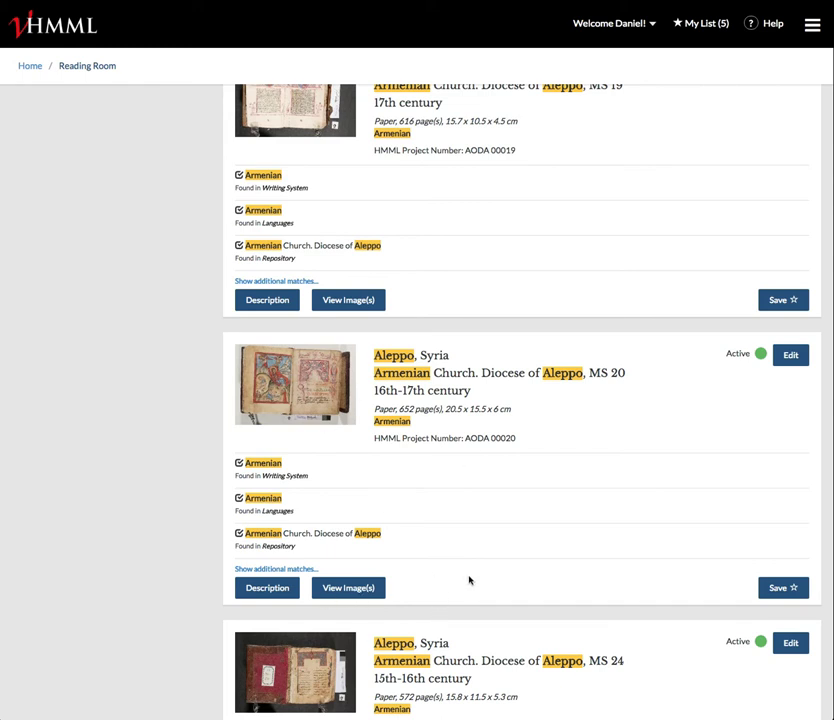
click(345, 591)
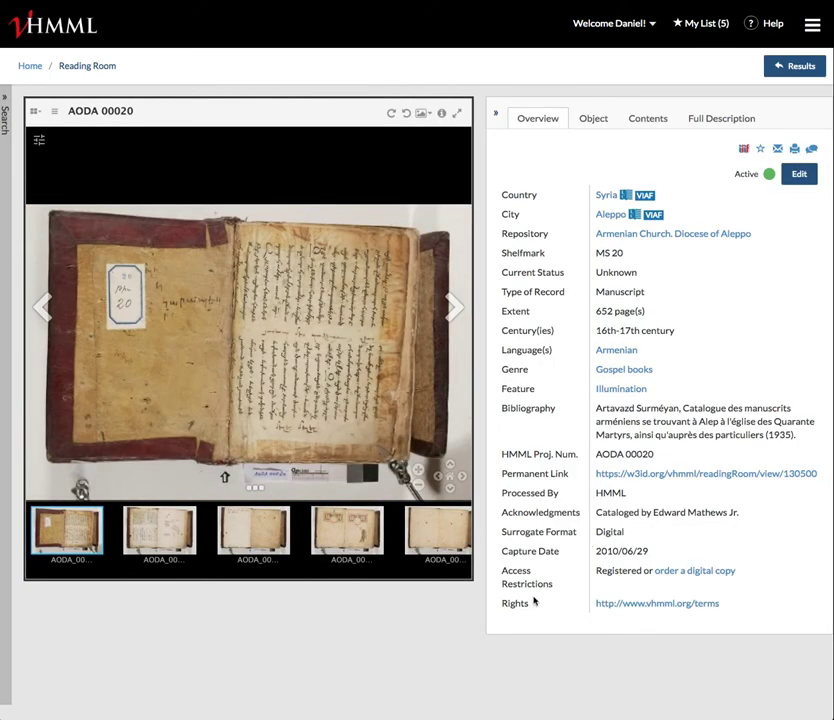
Show the illuminated page spread from the third thumbnail of AODA 00020
scroll(231, 543, right, 5)
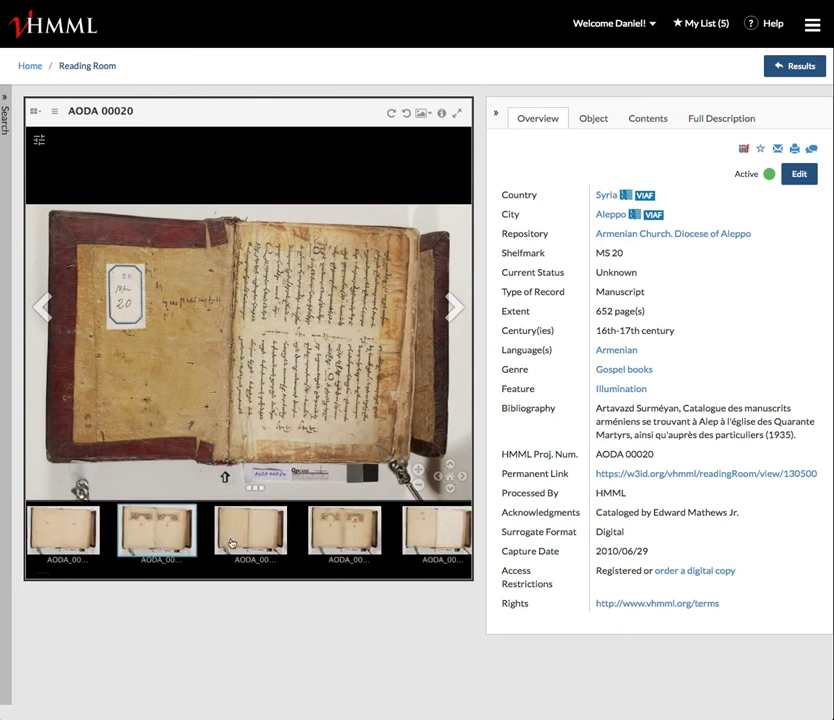
click(231, 543)
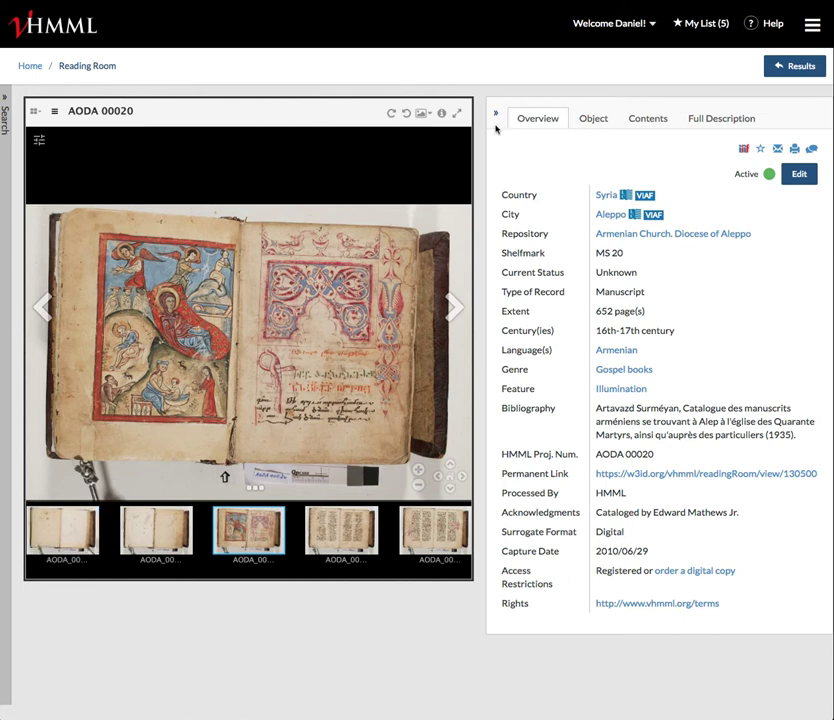
scroll(496, 116, down, 1)
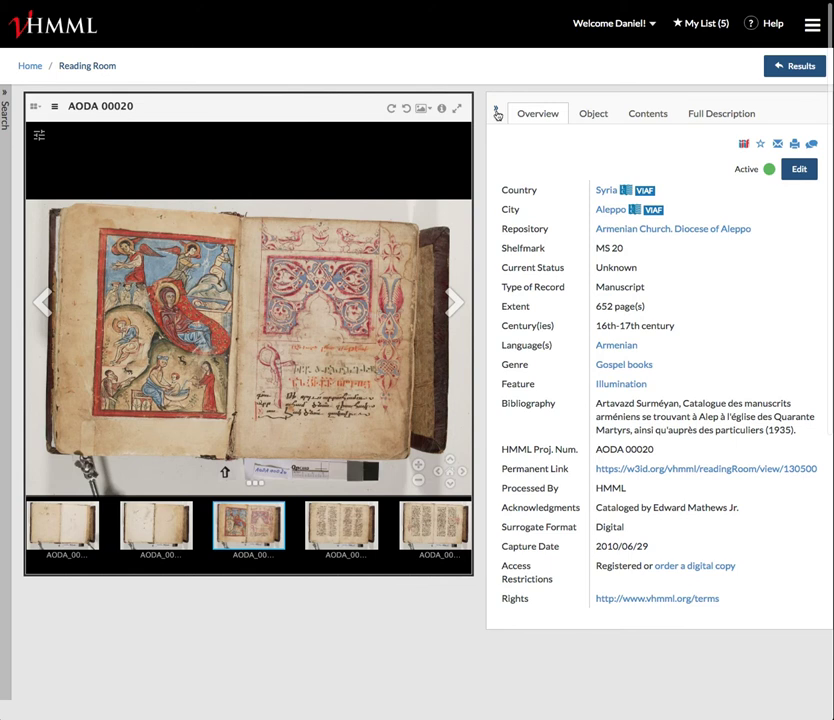
Collapse the details panel, zoom into the image, then return to the full Nativity spread
click(496, 116)
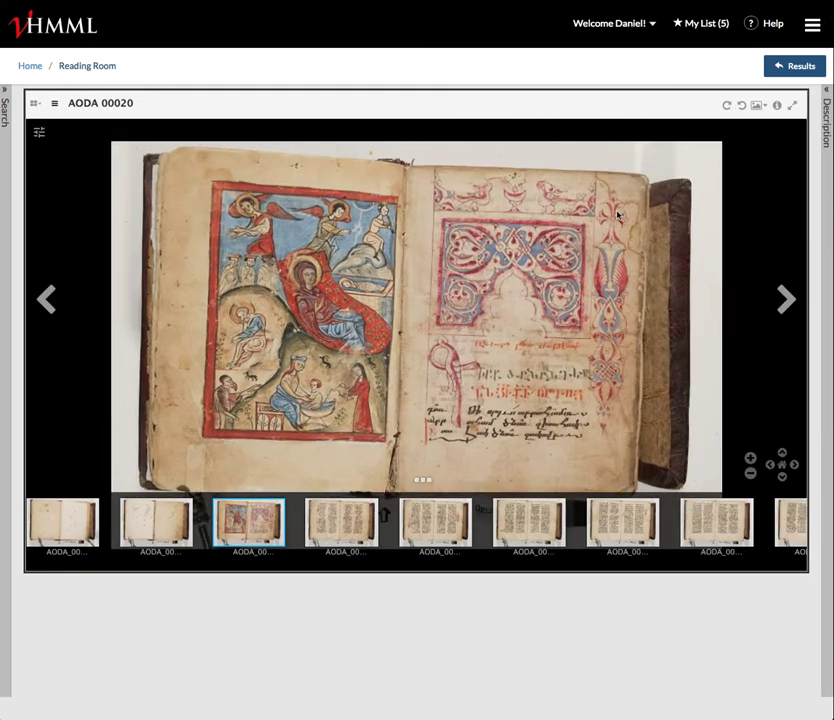
scroll(797, 205, up, 3)
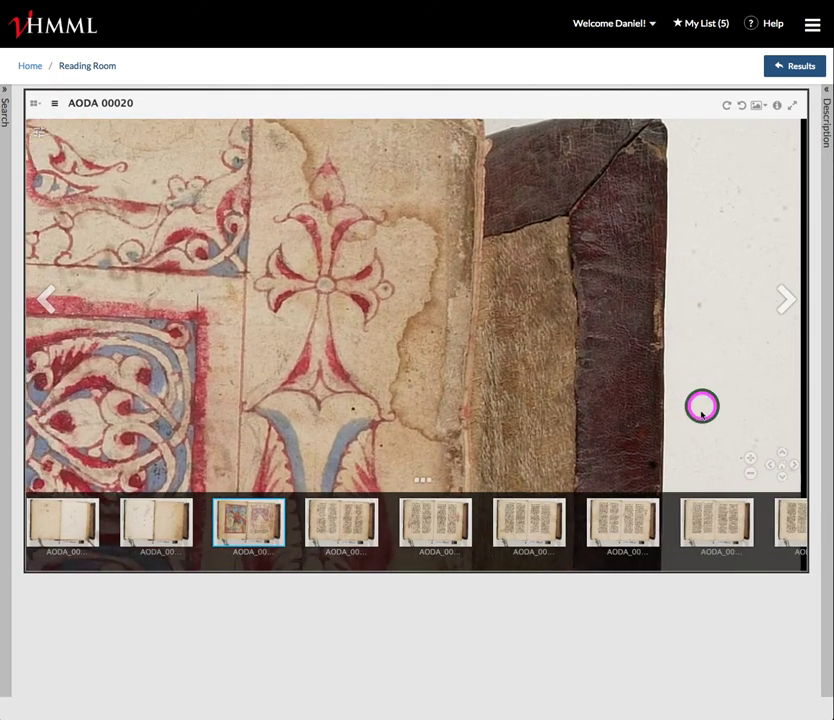
click(782, 464)
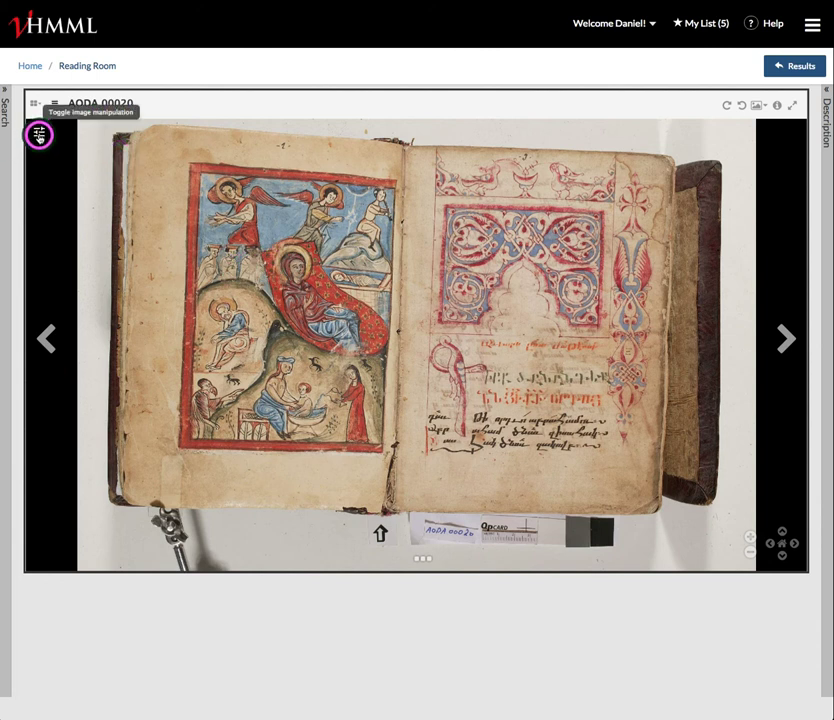
Try the brightness, contrast and saturation adjustments, then reset the image
click(39, 134)
click(61, 134)
drag(71, 177, 143, 153)
click(93, 132)
click(116, 138)
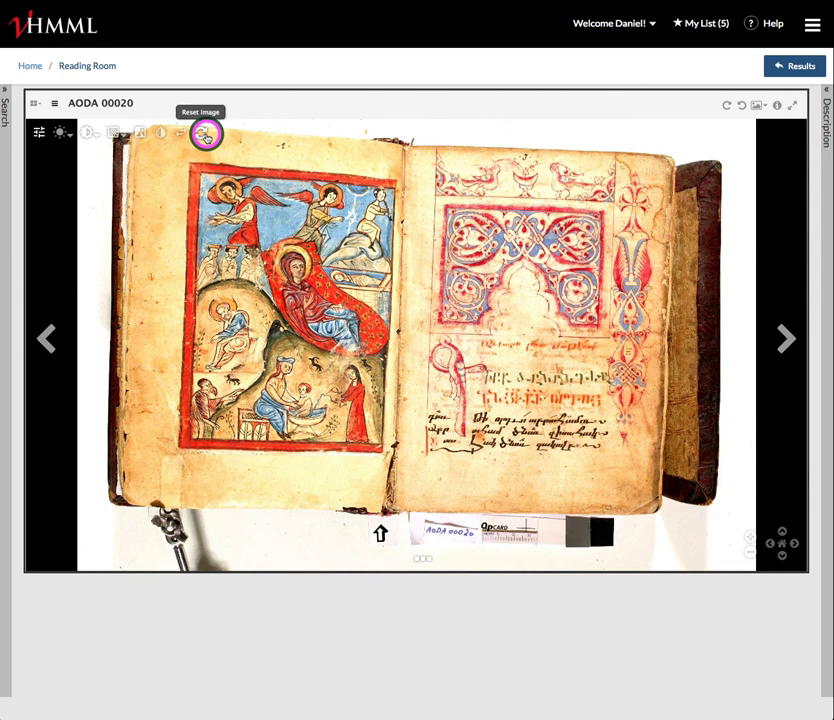
click(201, 135)
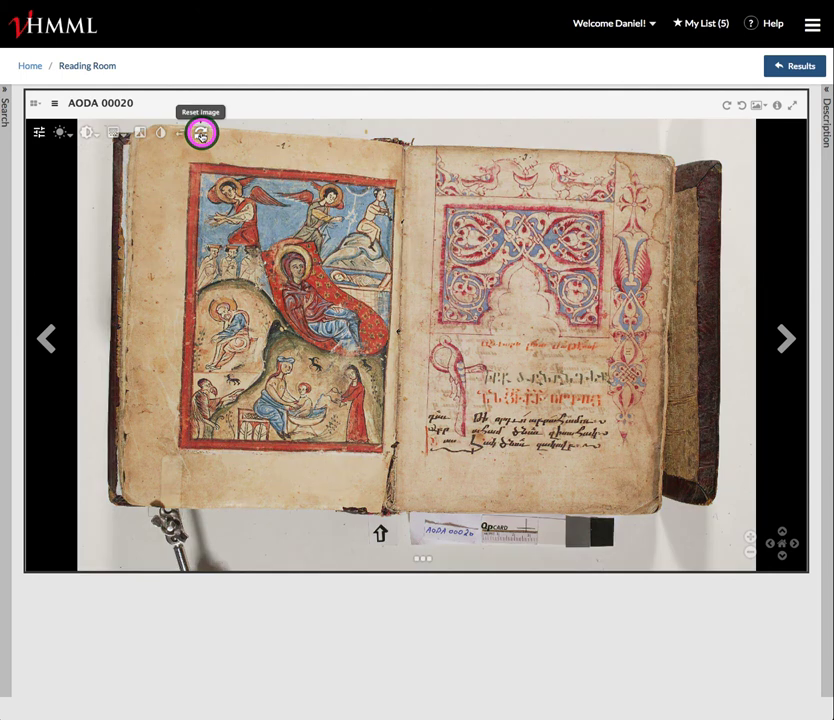
Try grayscale, inverted colours and mirroring, leaving the page in original colour and orientation
click(140, 135)
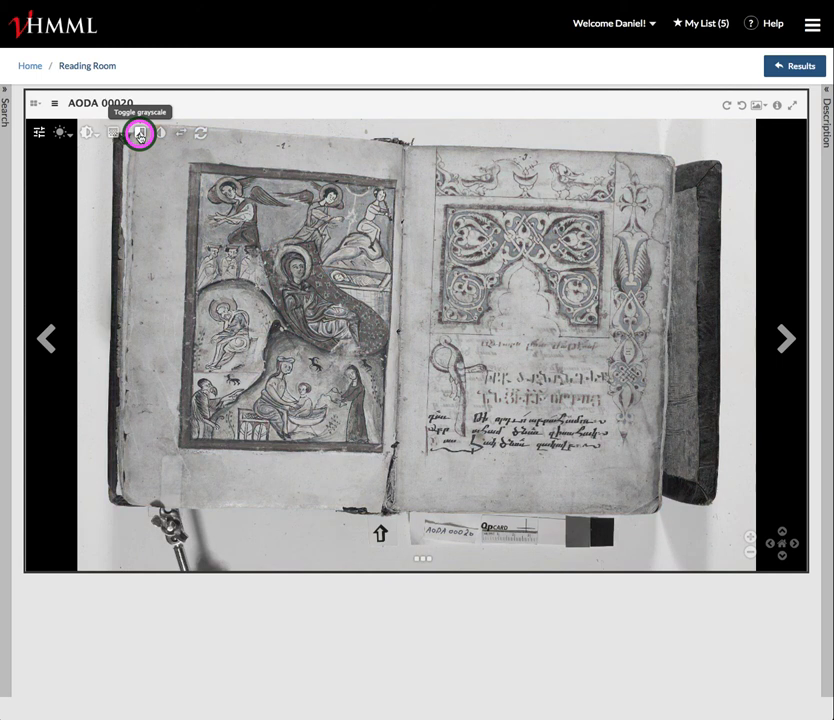
click(161, 135)
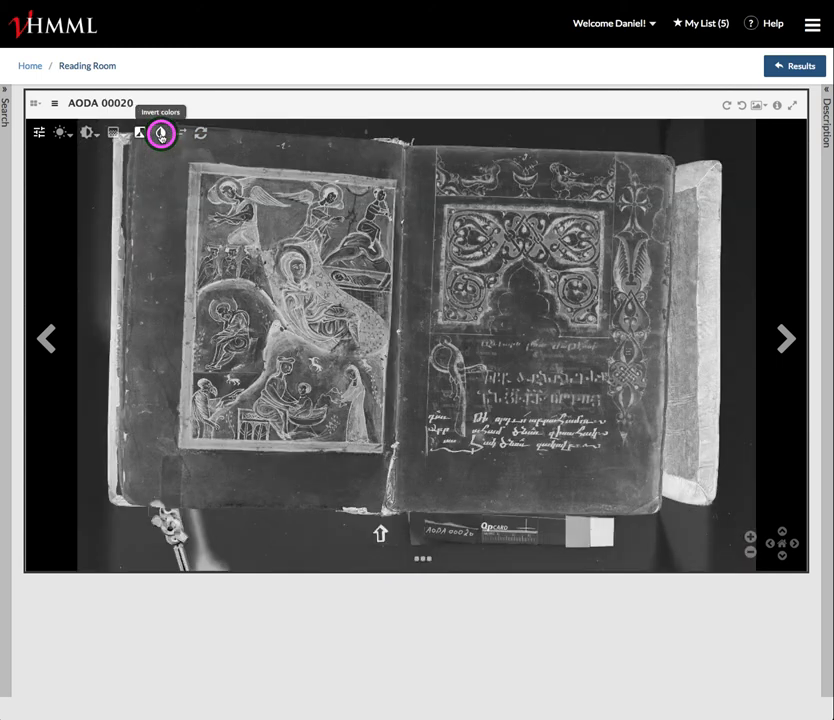
click(161, 135)
click(140, 133)
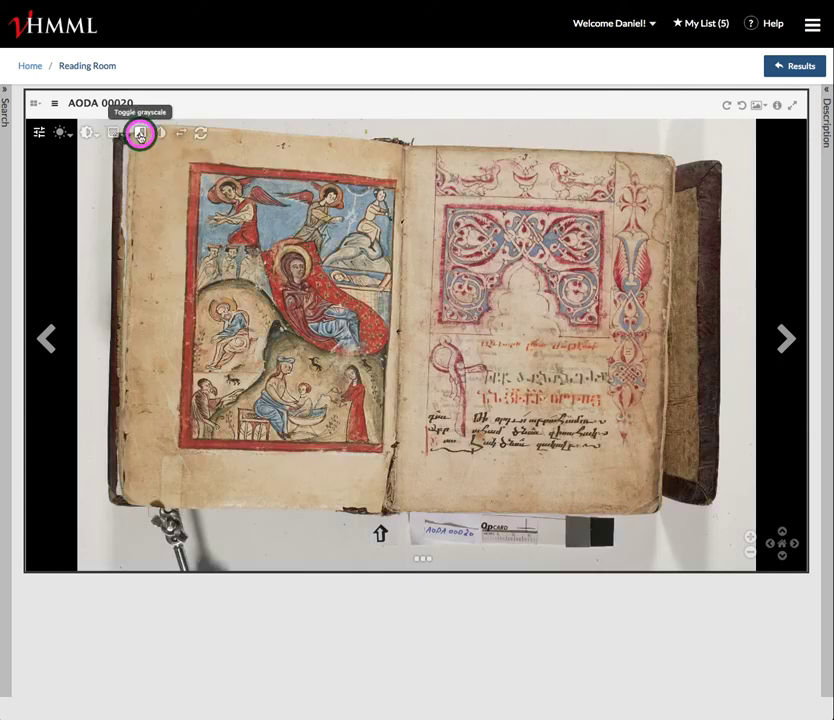
click(182, 134)
click(182, 134)
click(182, 134)
click(182, 134)
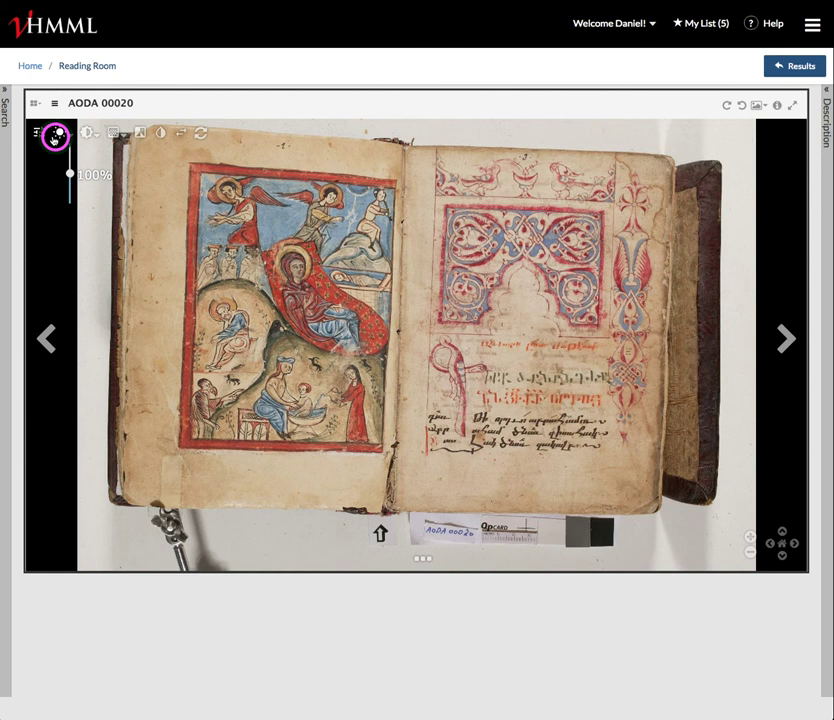
click(38, 132)
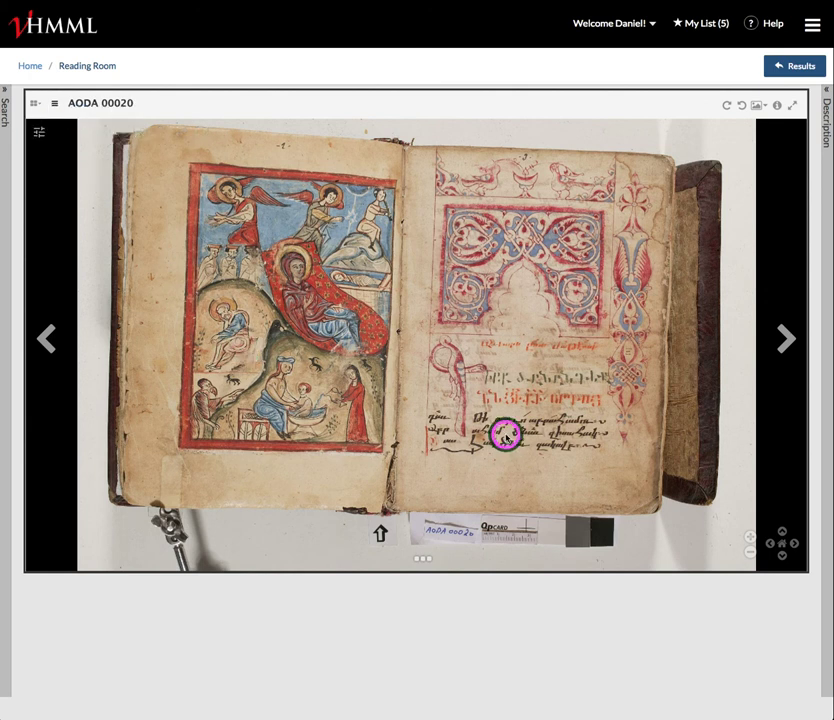
click(752, 545)
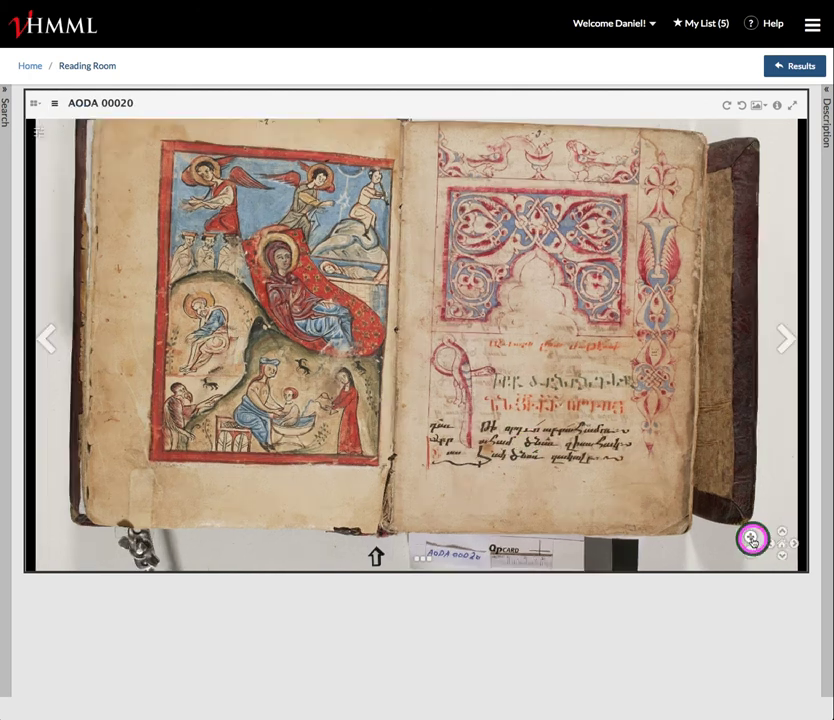
click(751, 552)
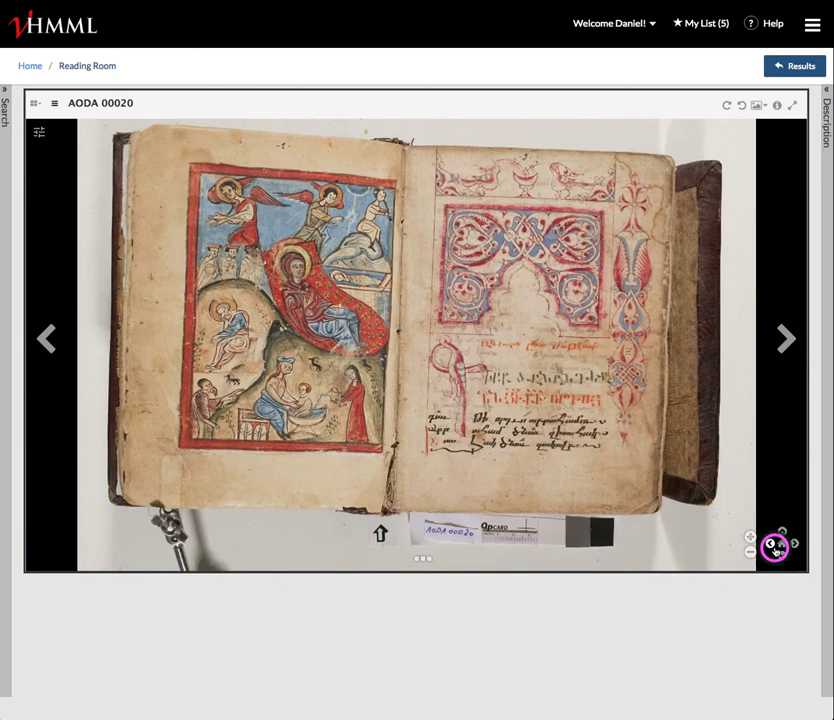
click(772, 544)
click(782, 532)
click(793, 544)
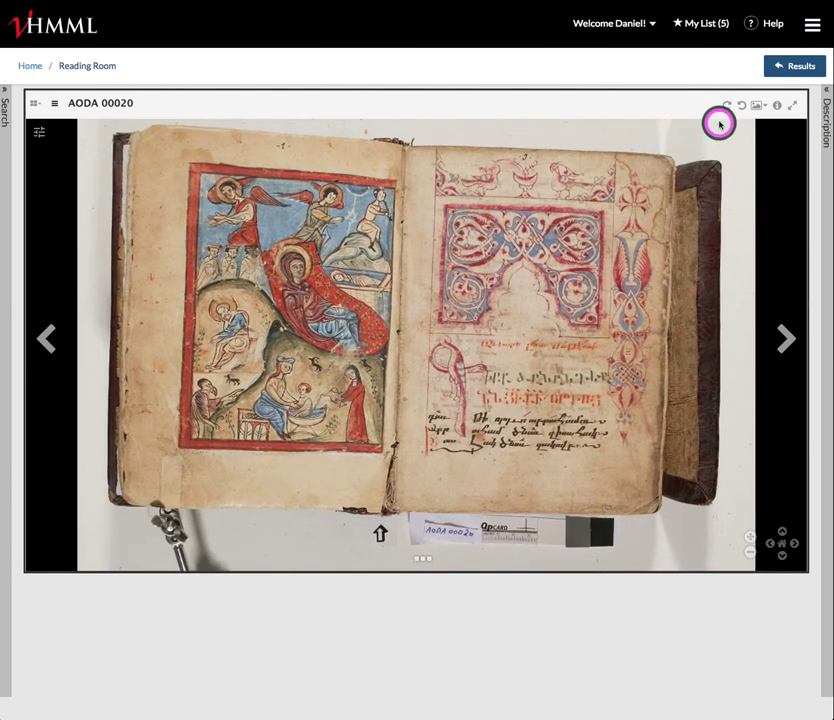
click(726, 106)
click(743, 107)
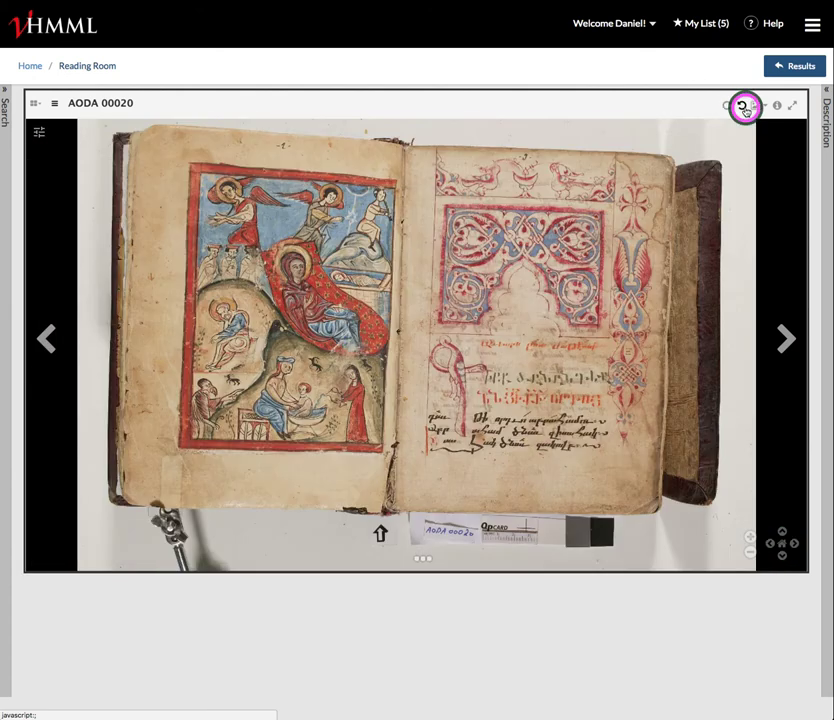
click(756, 106)
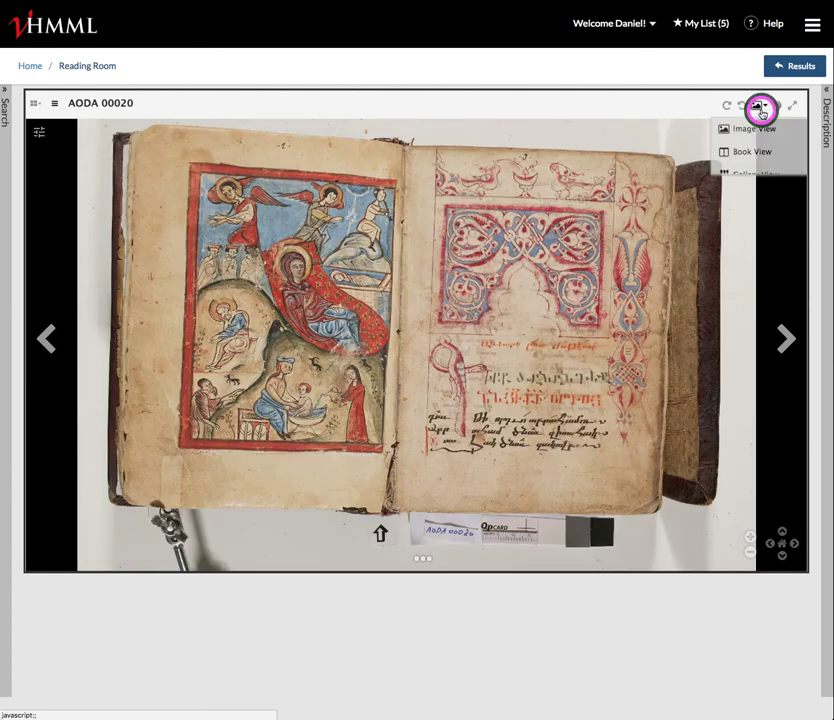
click(753, 174)
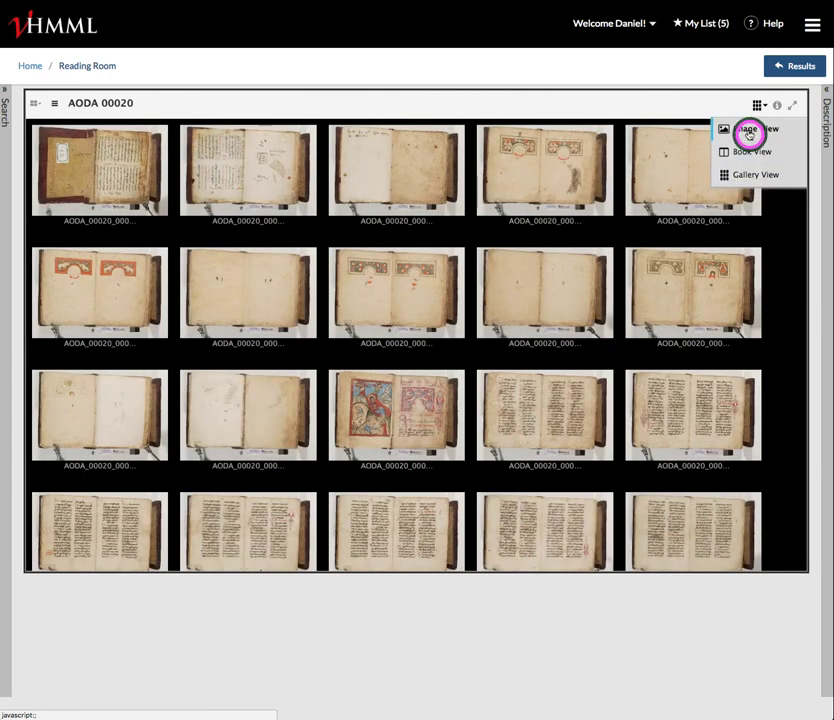
click(746, 129)
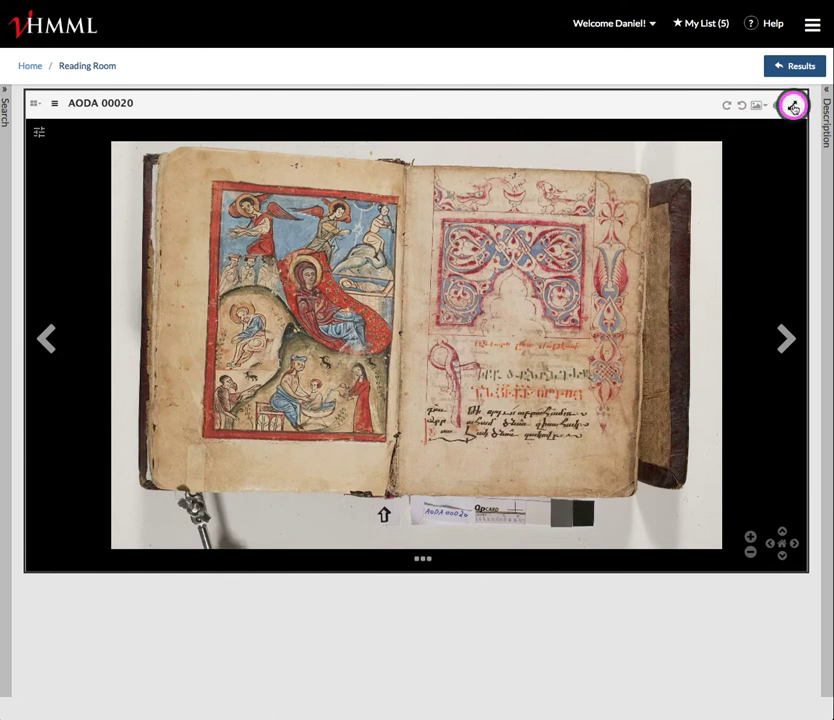
Enlarge the viewer and browse the Object, Contents and Full Description tabs, ending on Overview
click(793, 106)
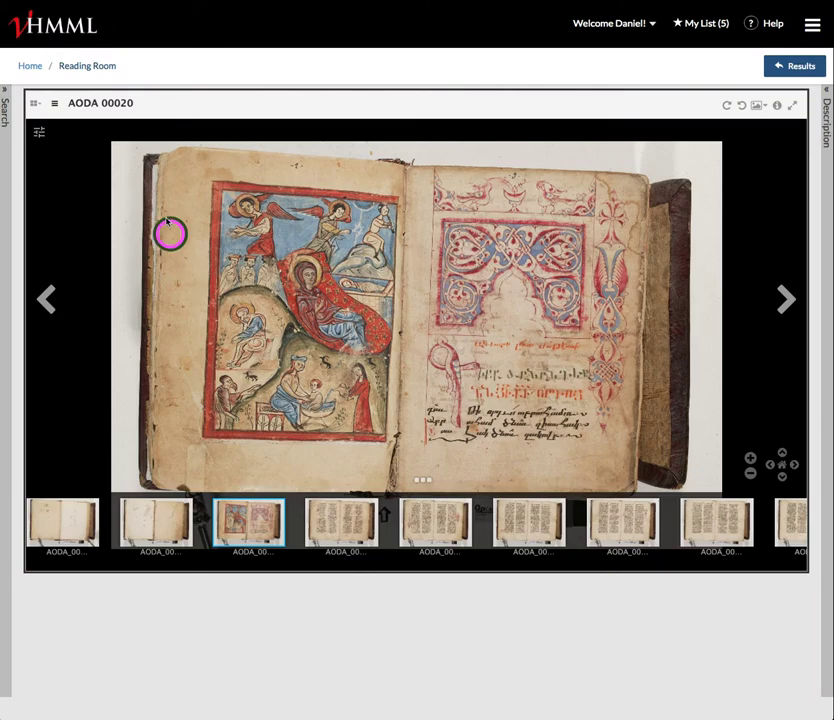
click(823, 110)
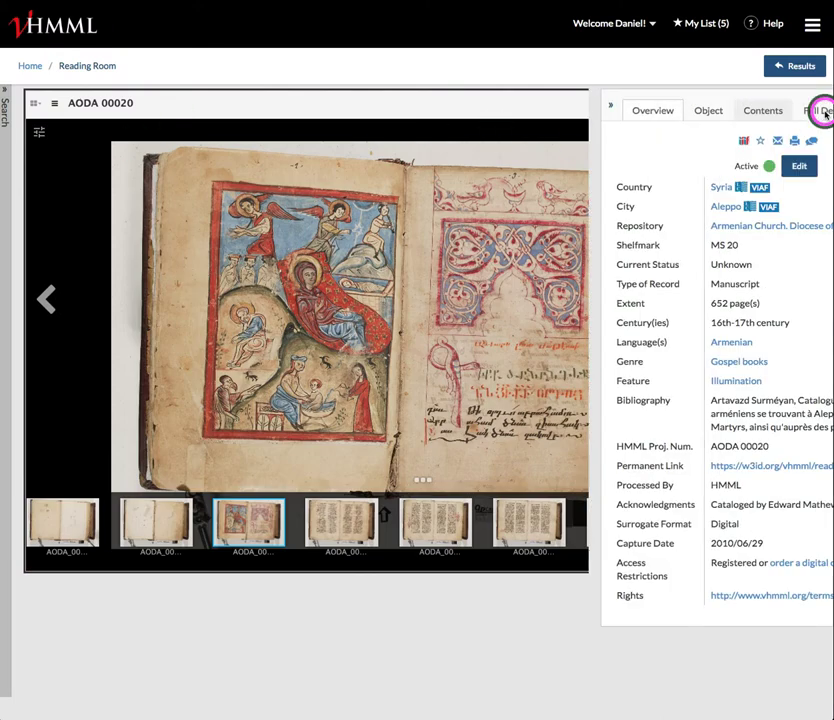
click(593, 112)
click(652, 112)
click(705, 111)
click(540, 114)
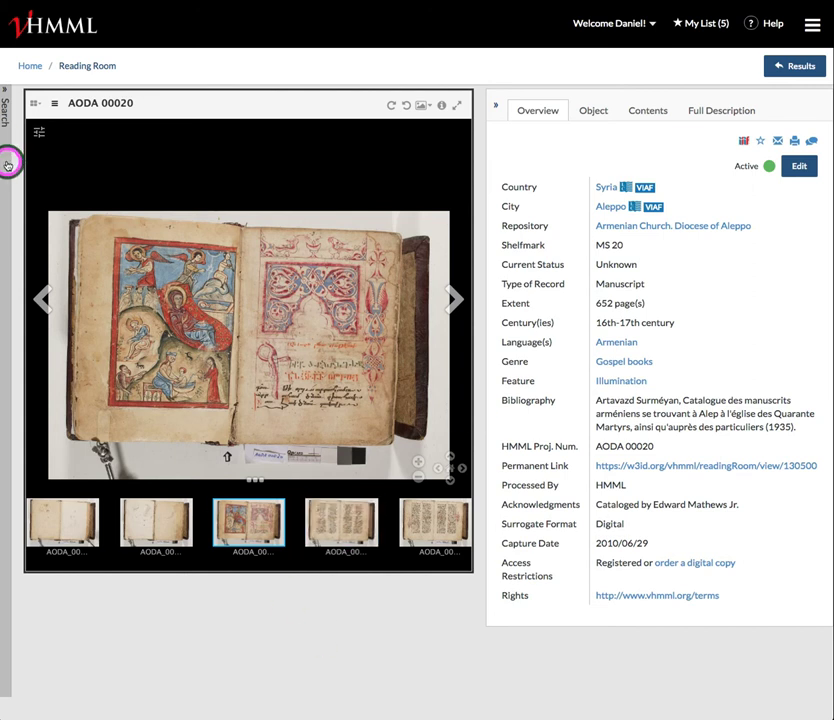
Back on the search page, search for HMML project number 'emml'
click(77, 70)
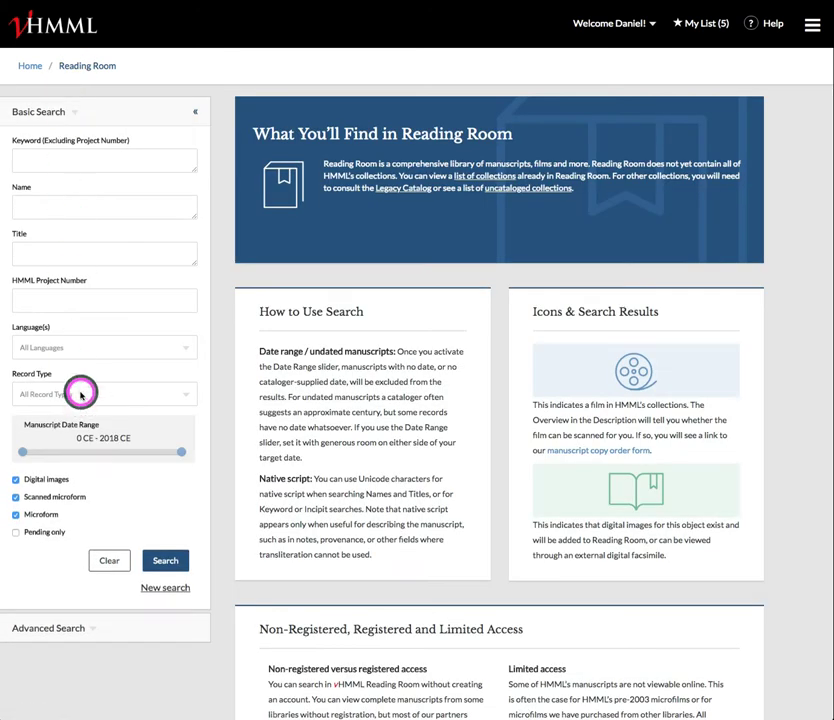
click(38, 160)
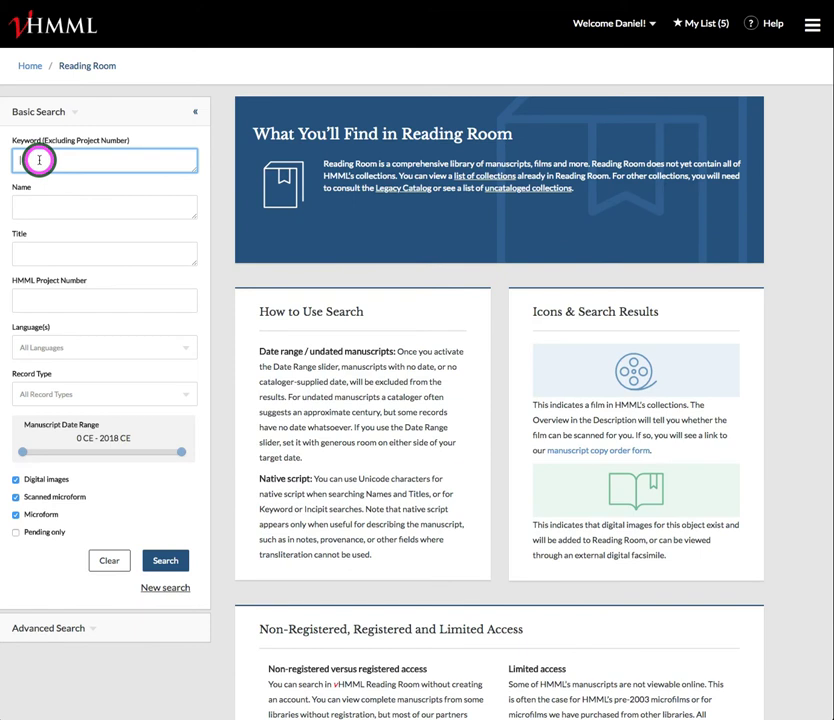
text(emm)
key(Tab)
key(Tab)
key(Tab)
text(emml)
key(Return)
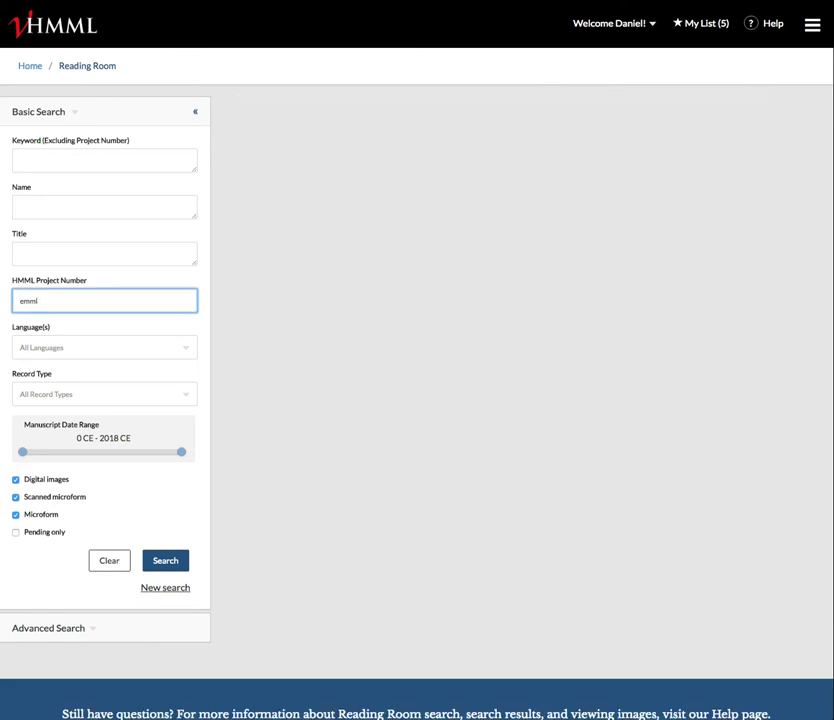
Uncheck Digital images and Microform and rerun the search to list the scanned-microform EMML records
click(15, 514)
click(15, 479)
click(166, 560)
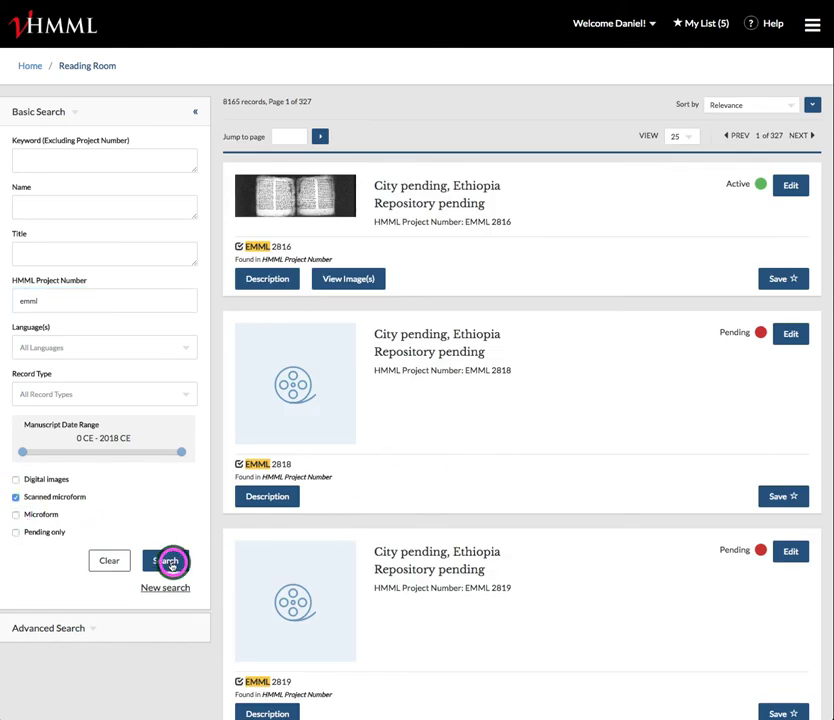
scroll(510, 430, down, 1)
scroll(513, 421, down, 4)
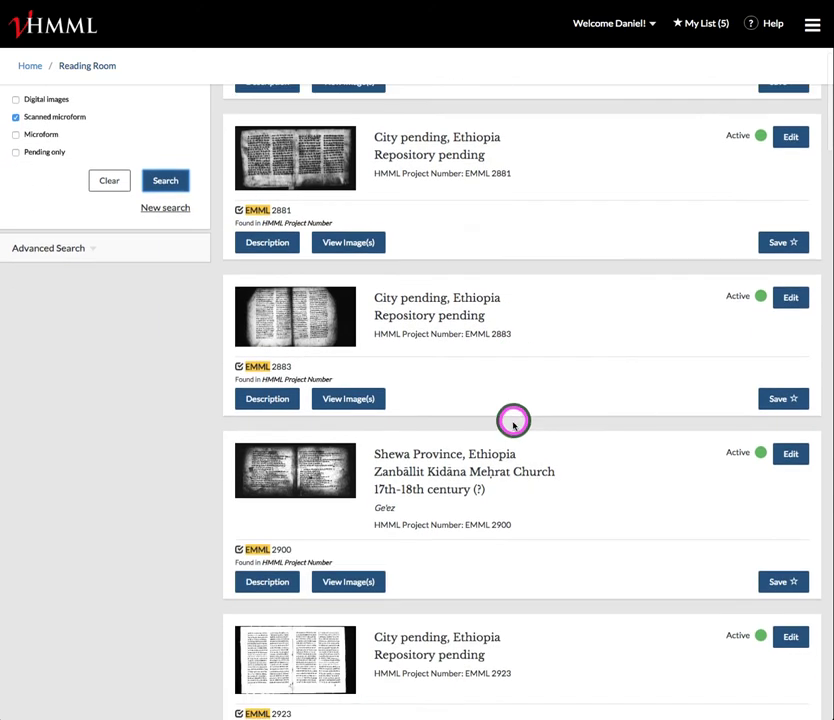
Open the EMML 2900 images at the sixth page and zoom into its Ge'ez text
click(352, 581)
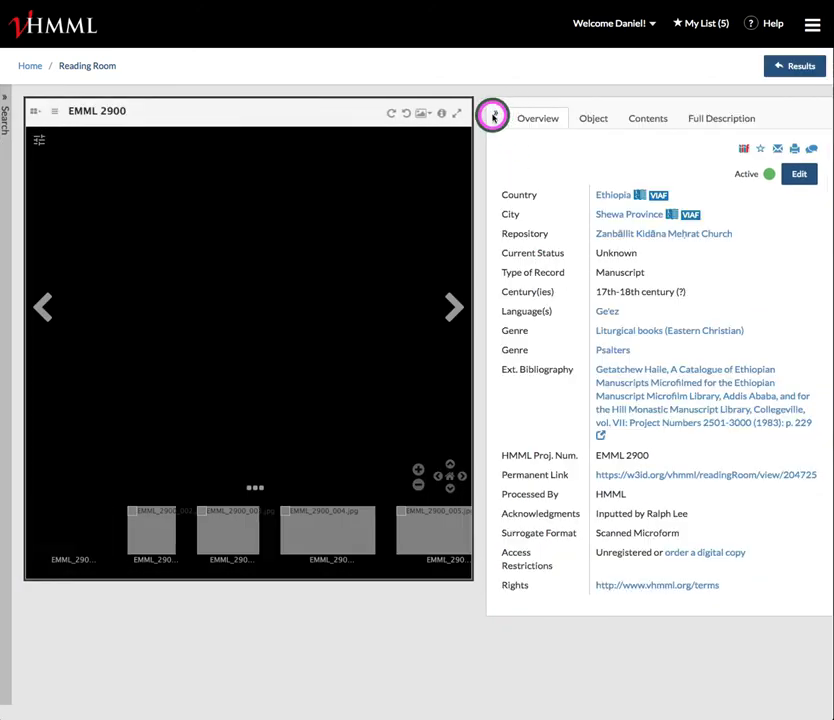
click(493, 114)
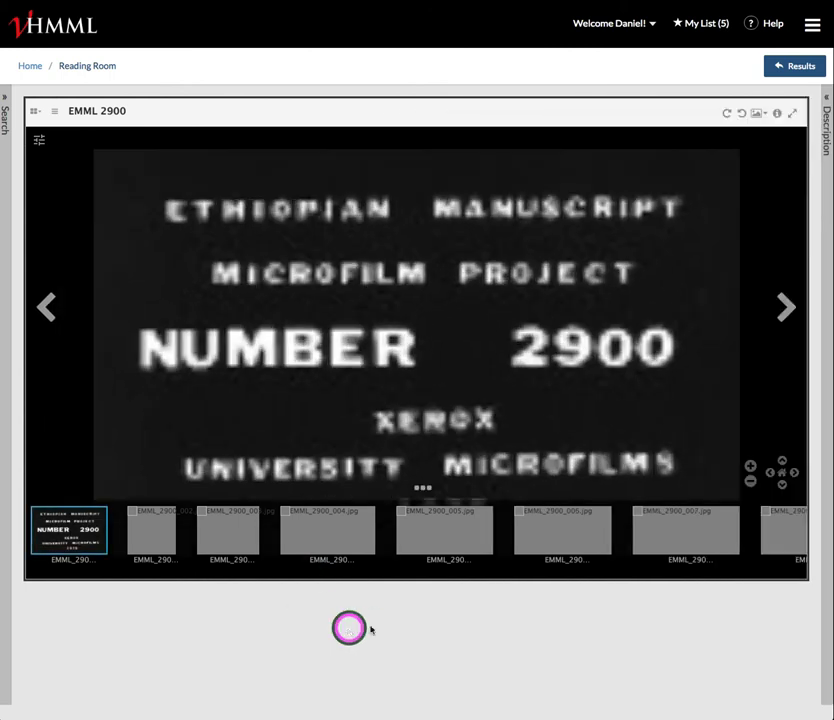
click(580, 532)
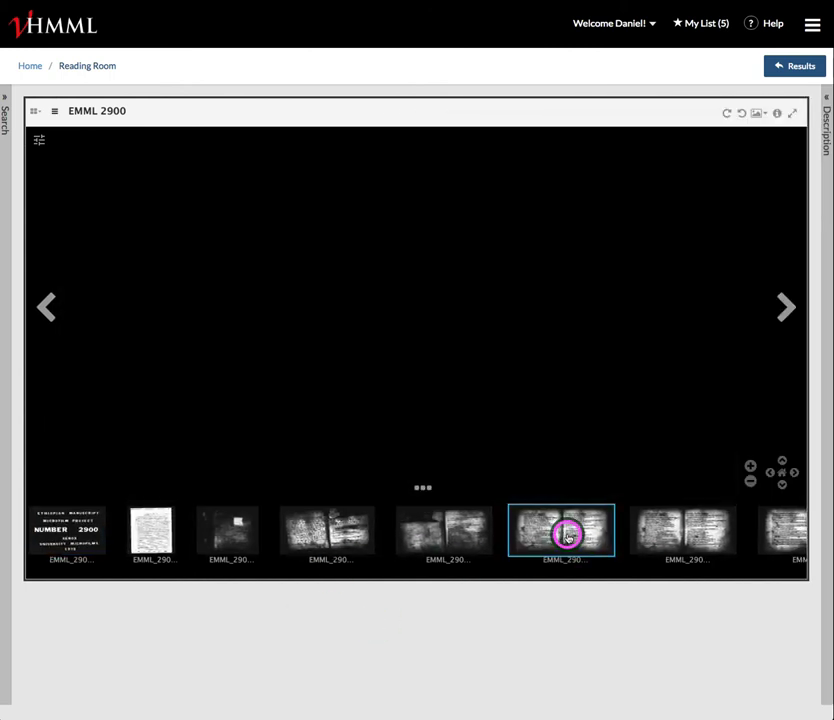
click(422, 490)
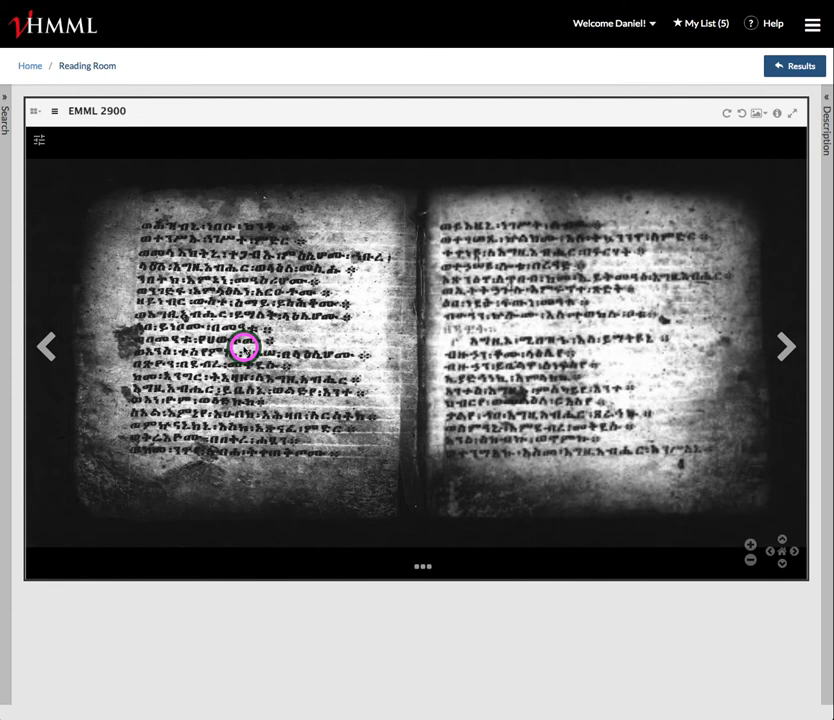
scroll(218, 306, up, 3)
drag(227, 330, 326, 346)
scroll(324, 346, up, 2)
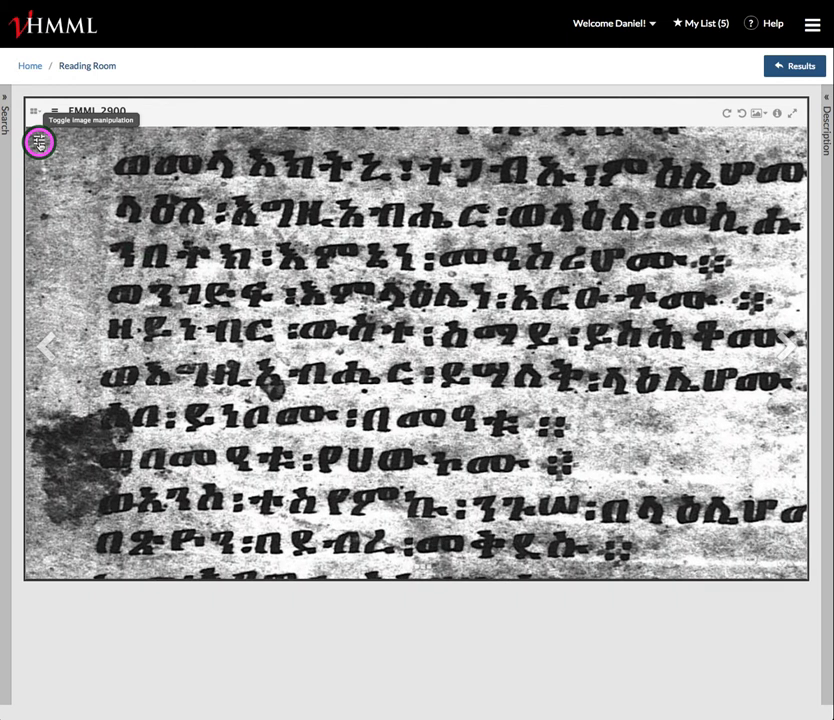
Invert the EMML 2900 image colours, restore them, then invert them again
click(39, 140)
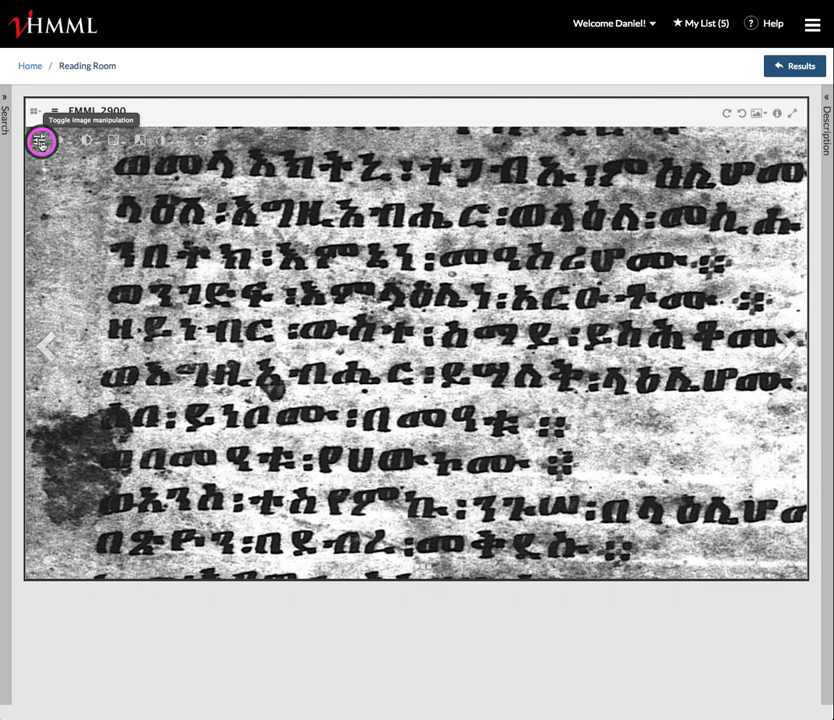
click(160, 141)
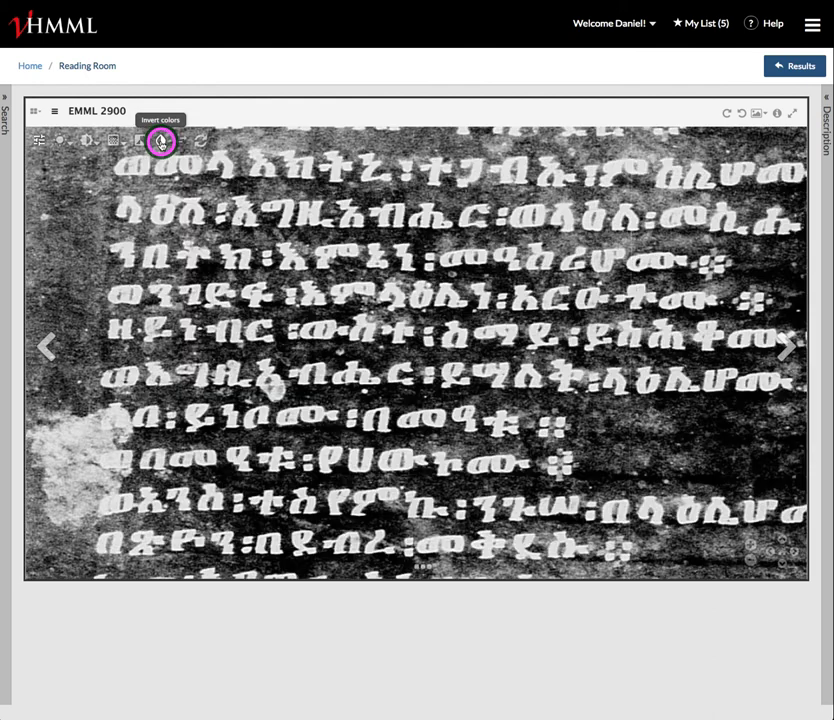
click(160, 142)
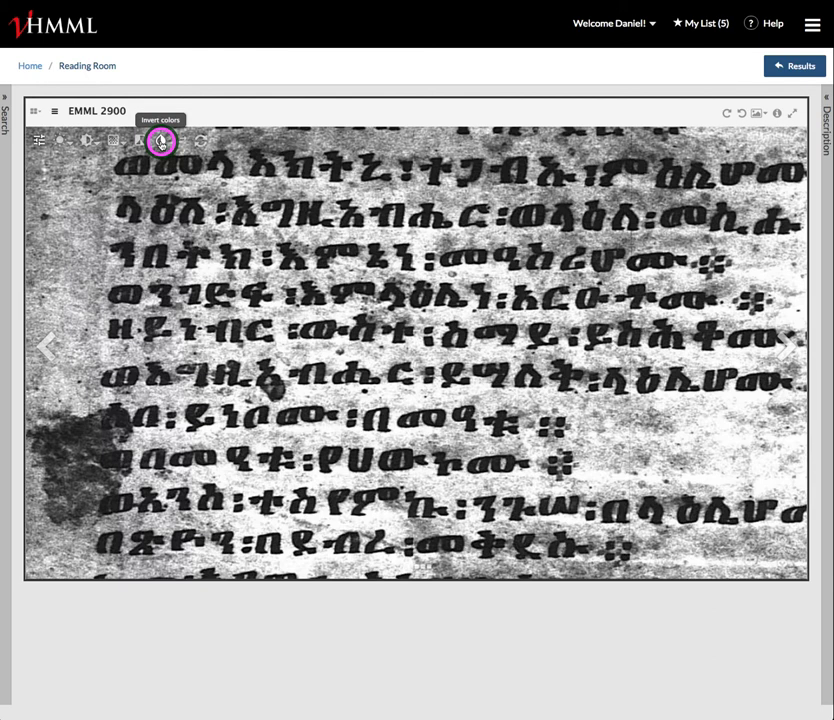
click(160, 141)
Reset the image adjustments, zoom out to the full spread and expand the Description panel
scroll(285, 355, down, 1)
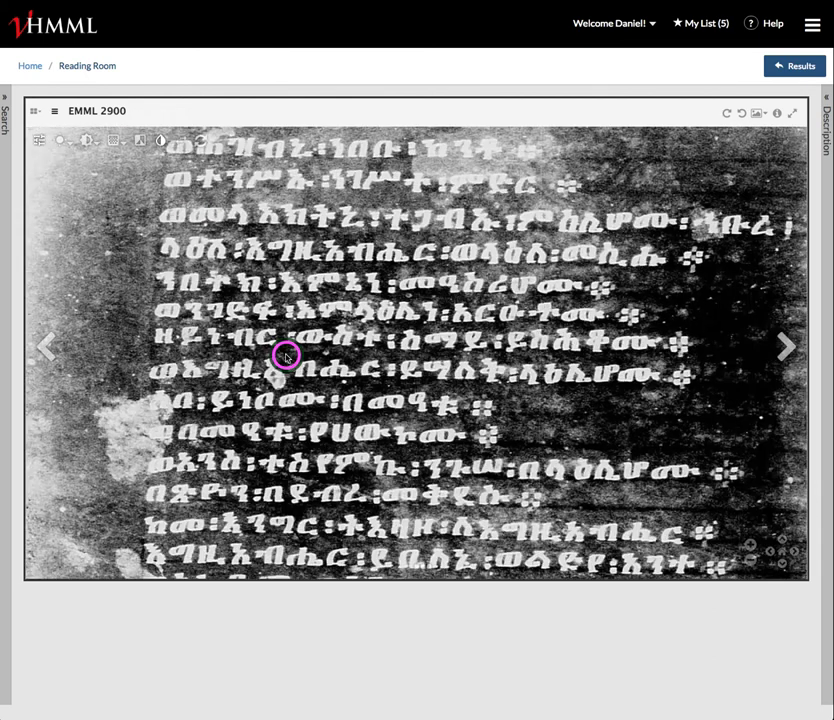
scroll(285, 355, down, 2)
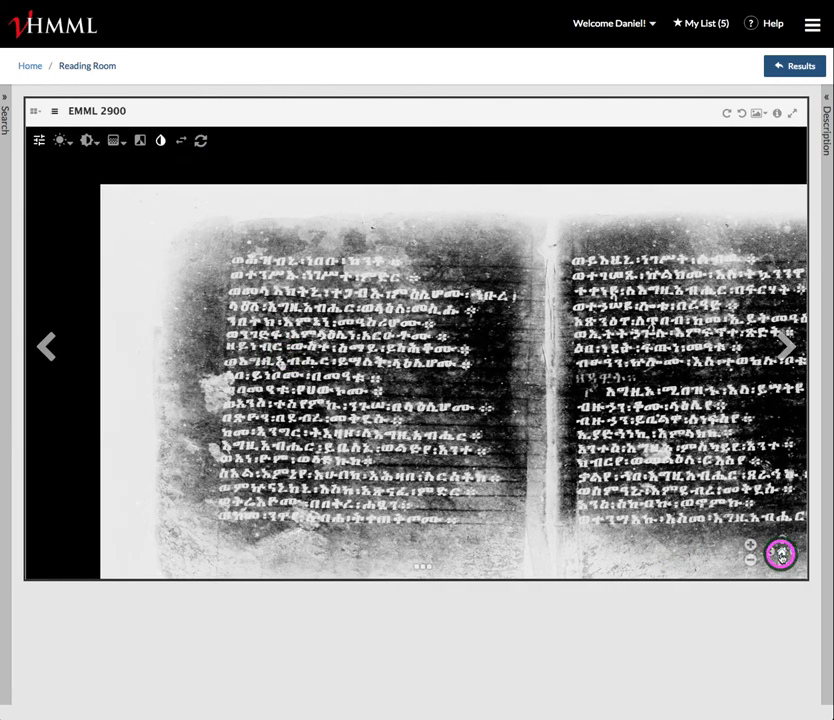
click(780, 553)
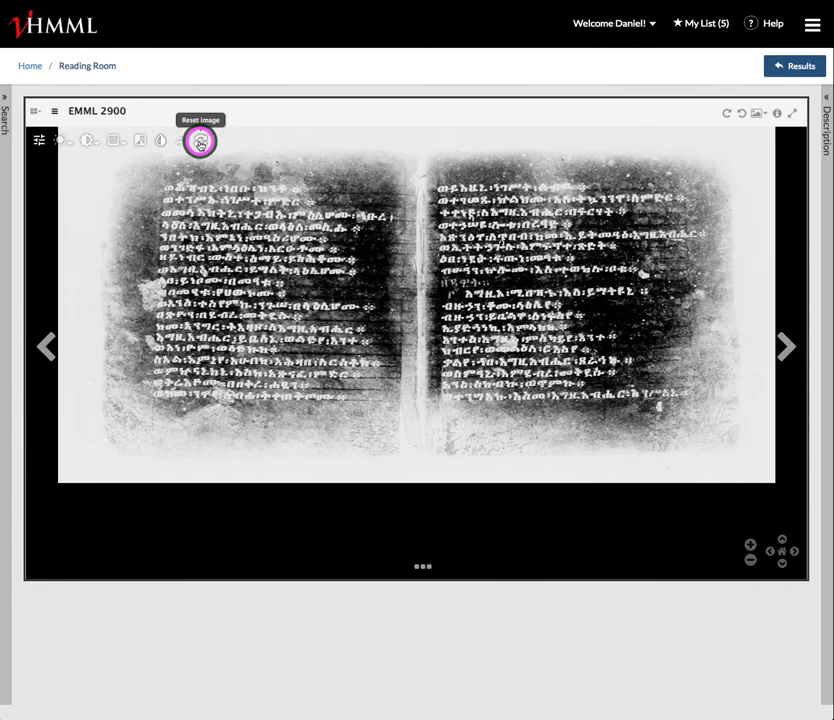
click(199, 144)
scroll(247, 297, up, 3)
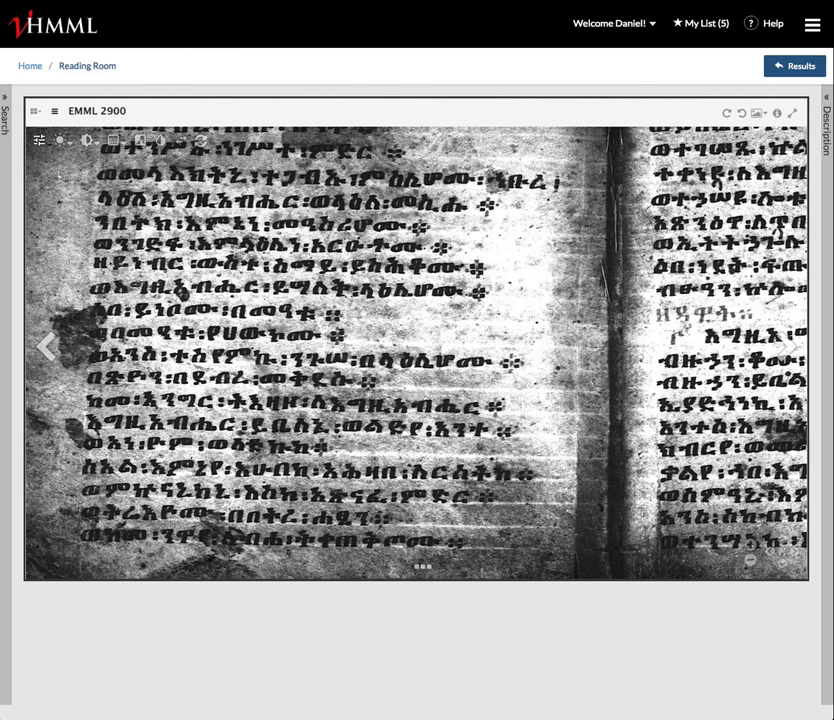
key(0)
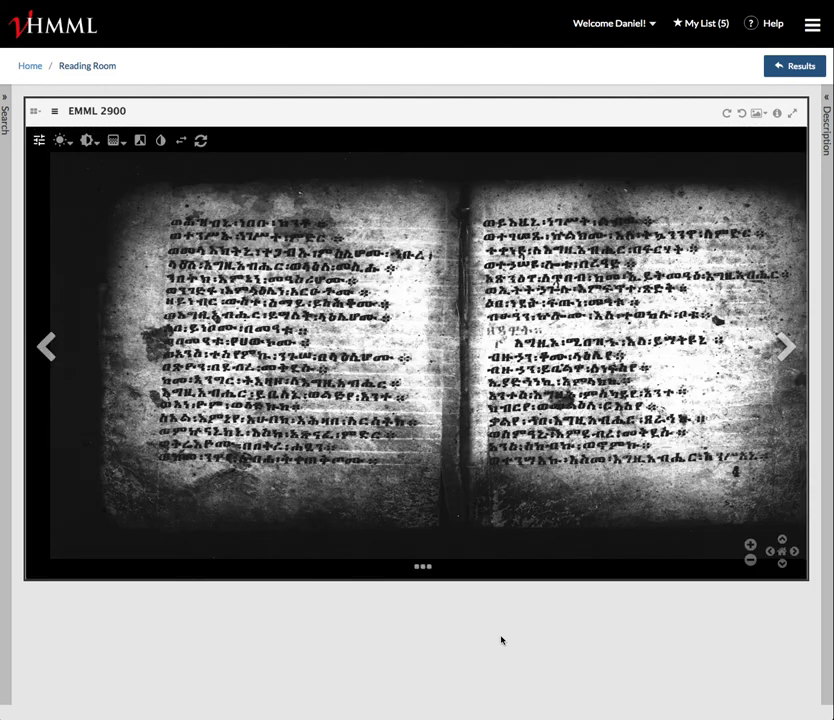
click(824, 176)
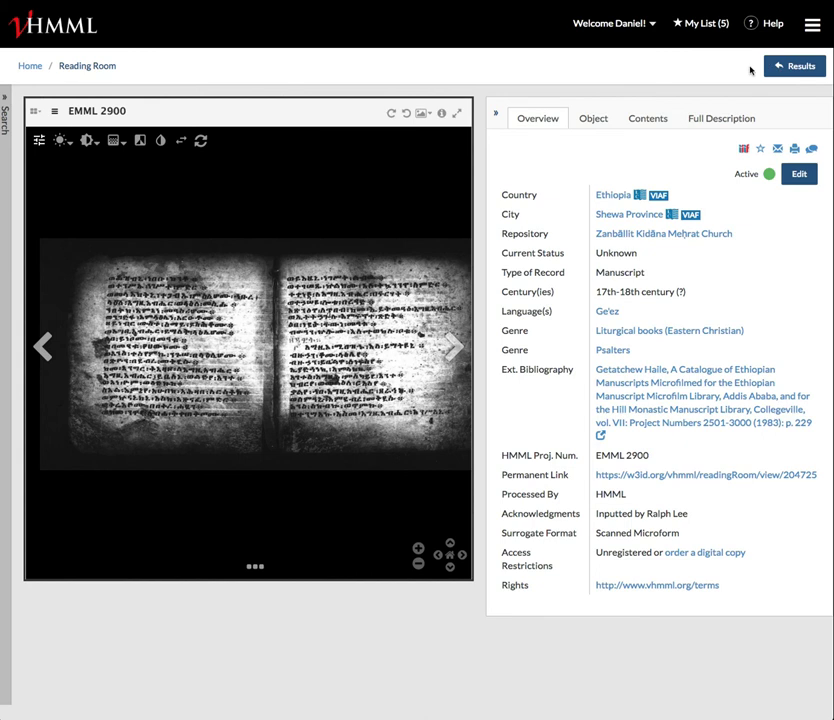
From the results, replace the old project number with 'cfmm' and search
click(802, 68)
click(43, 292)
key(ctrl+a)
key(BackSpace)
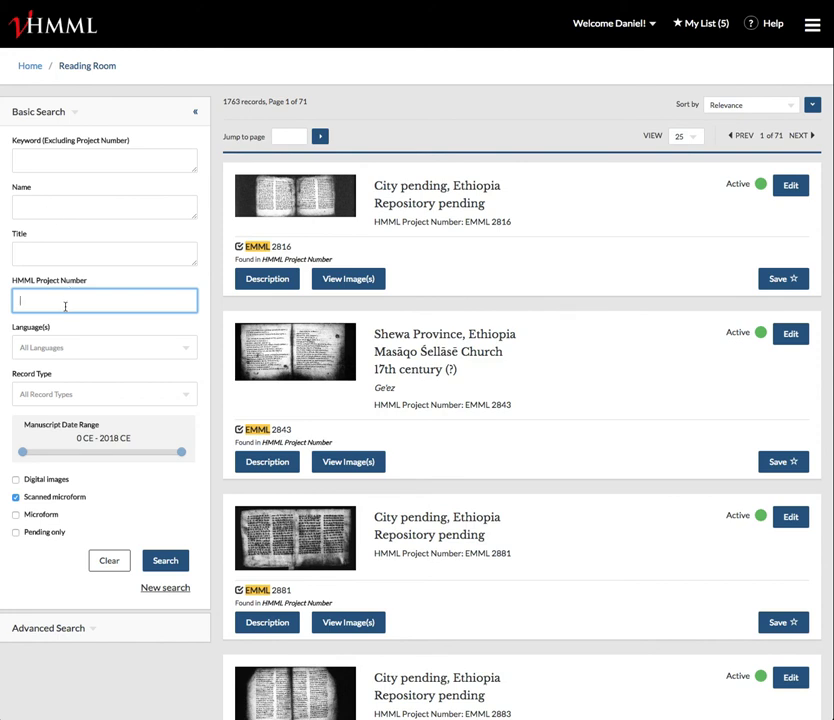
text(cfmm)
key(Return)
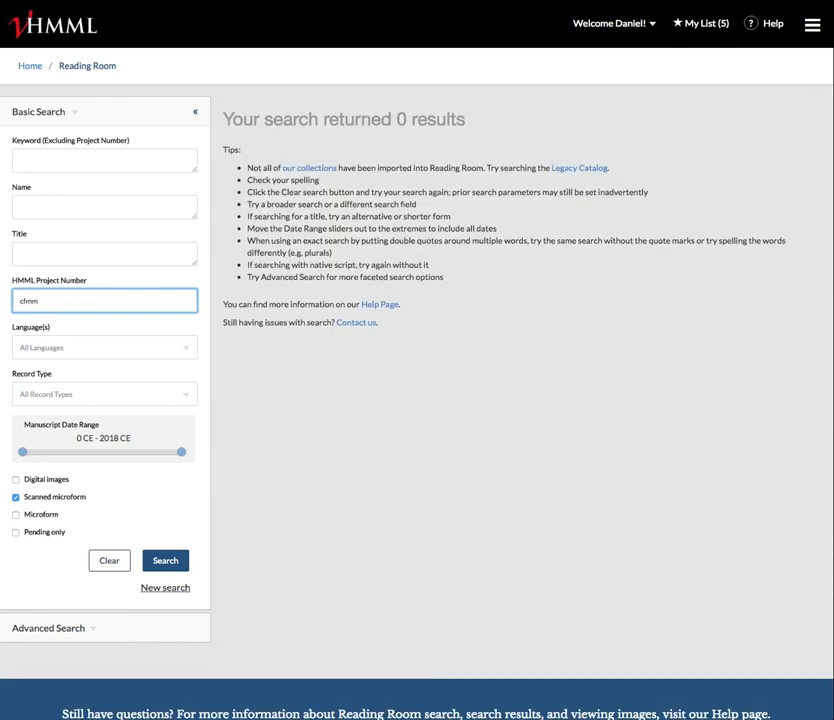
Search project number 'cpb' limited to Digital images, listing 753 records
key(ctrl+a)
key(BackSpace)
click(15, 480)
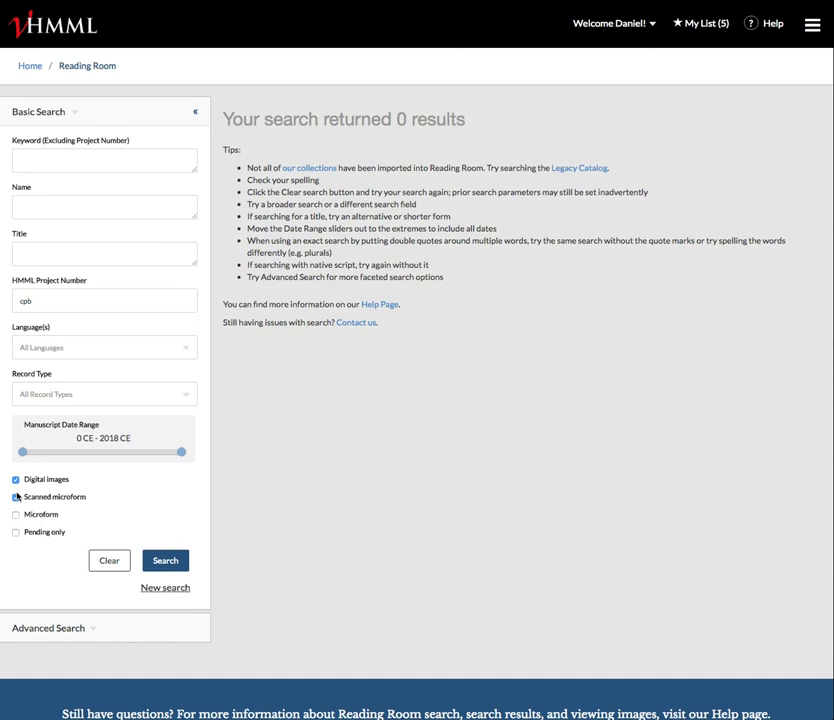
click(172, 558)
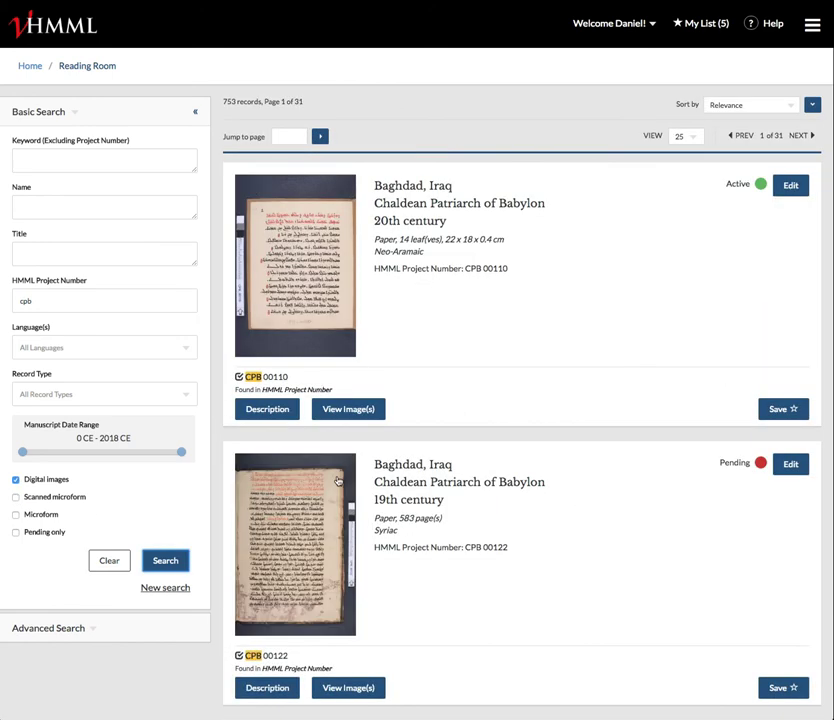
click(274, 414)
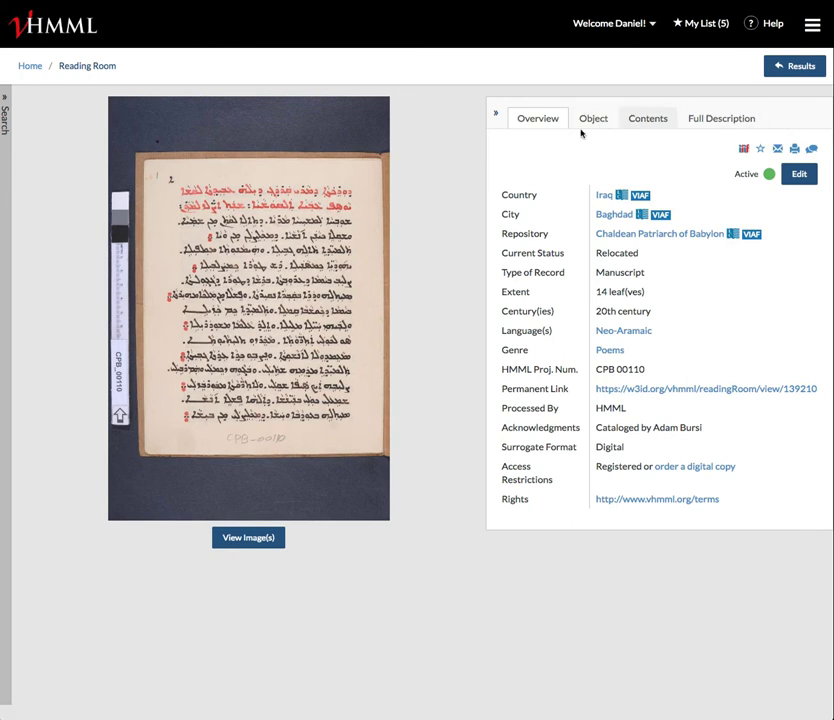
click(645, 120)
click(711, 121)
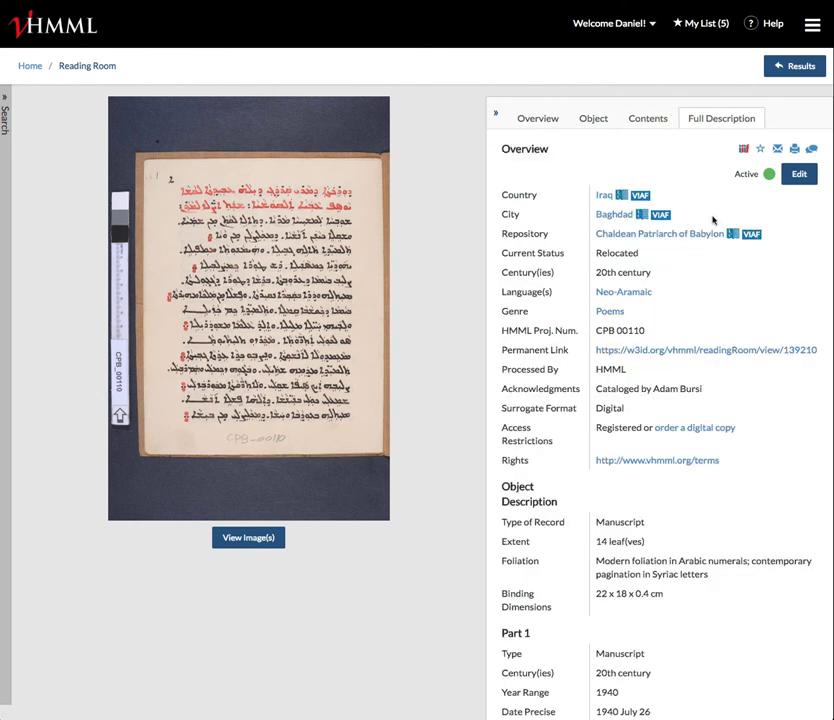
scroll(713, 220, down, 8)
scroll(800, 84, down, 1)
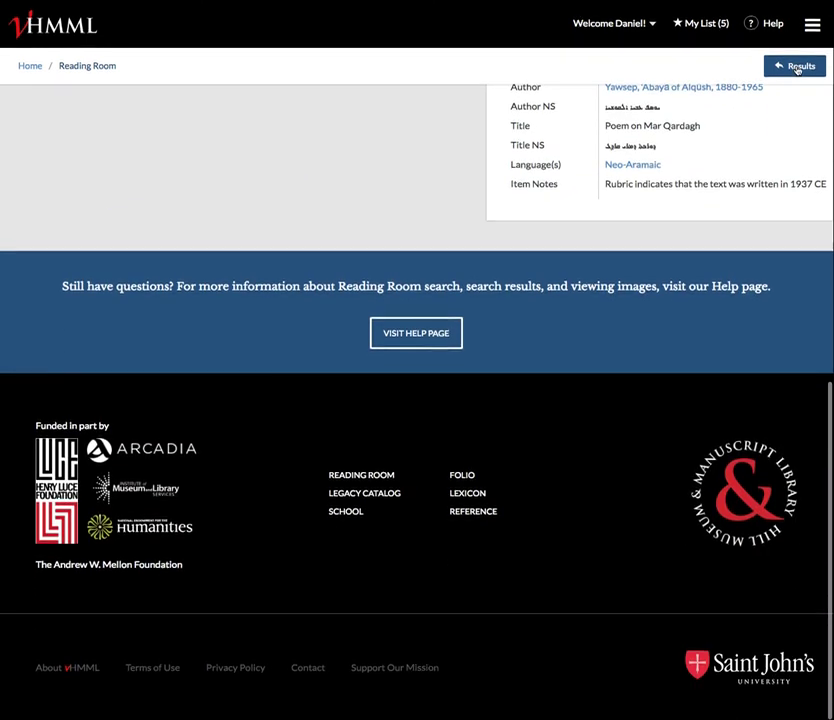
scroll(743, 141, up, 10)
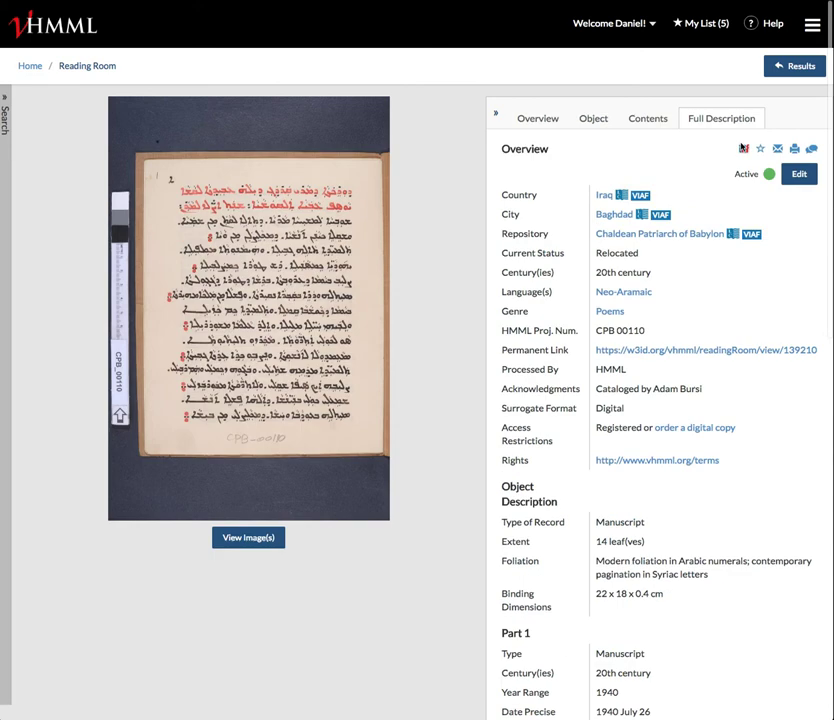
scroll(789, 85, down, 10)
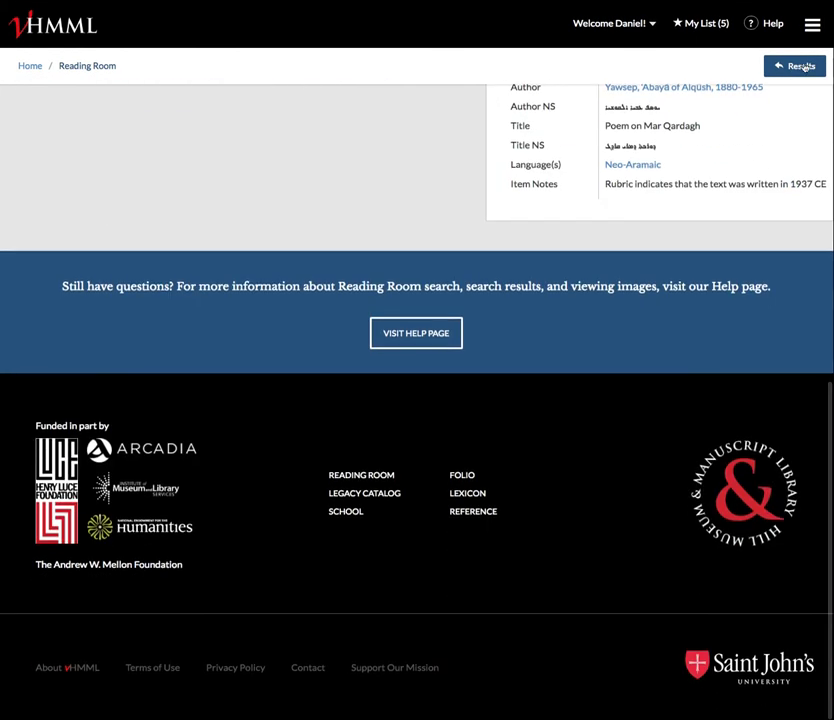
click(801, 66)
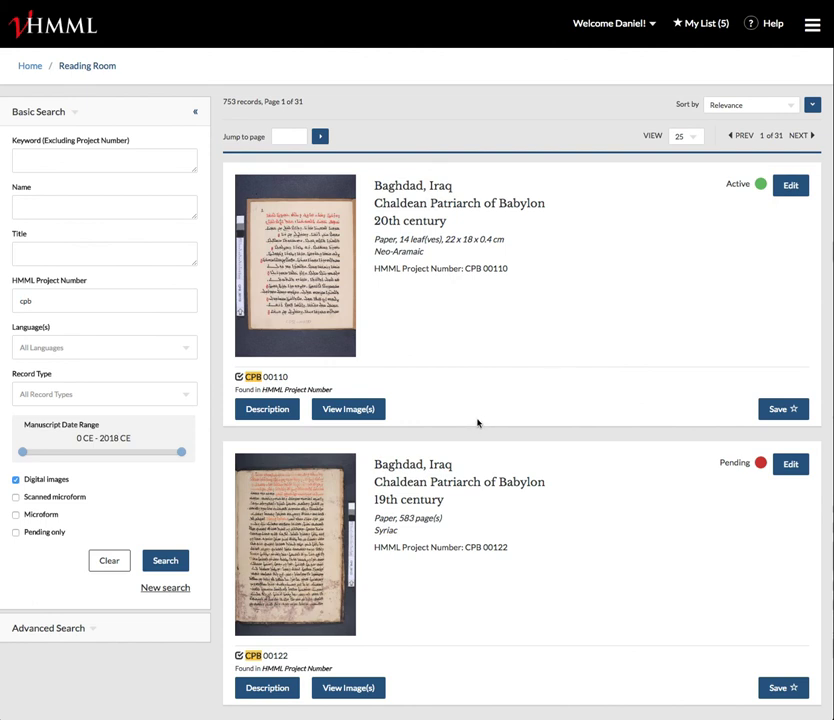
Run a new keyword search for 'augustine spain' (78 results) and open the first Zaragoza record
click(163, 590)
click(58, 162)
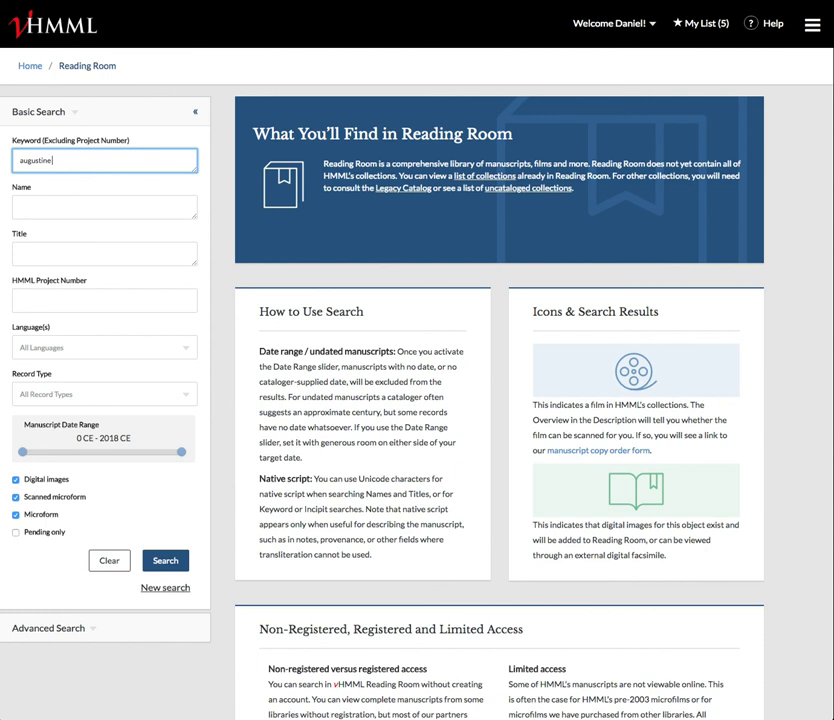
text(augustine spain)
key(Return)
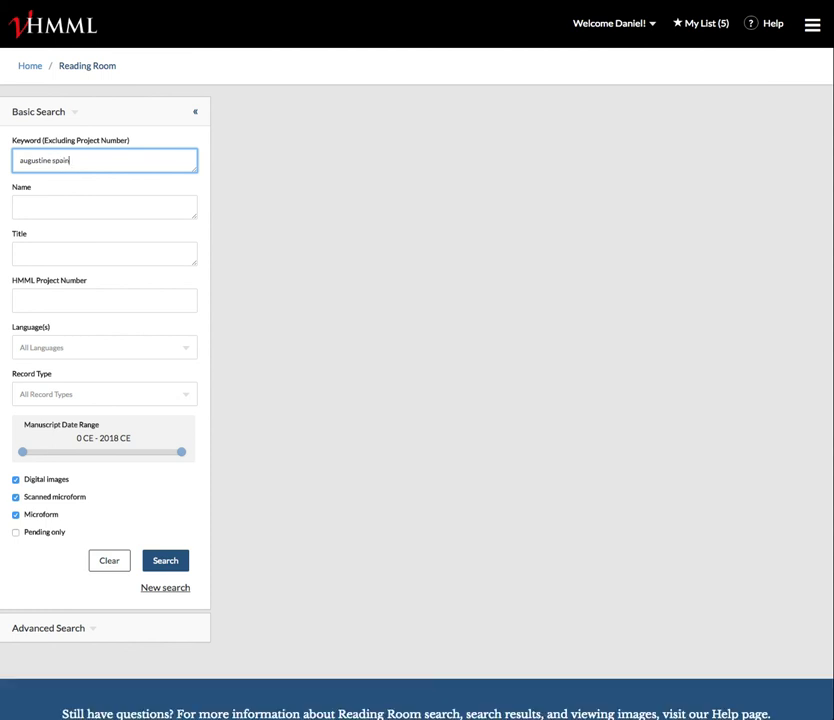
click(283, 448)
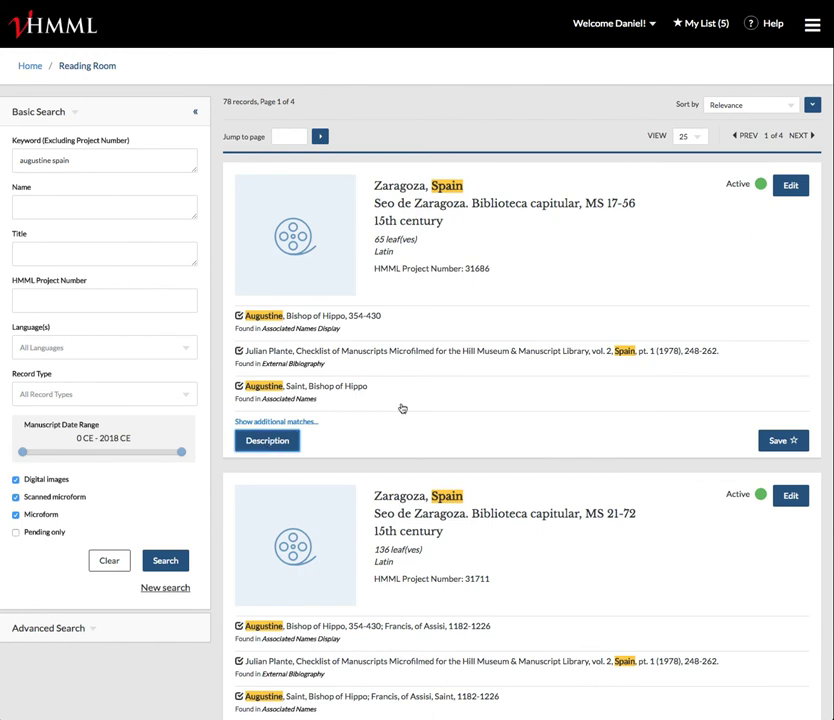
Follow the Zaragoza record's Augustine, Bishop of Hippo link to Tarazona MS 54's contents
click(652, 118)
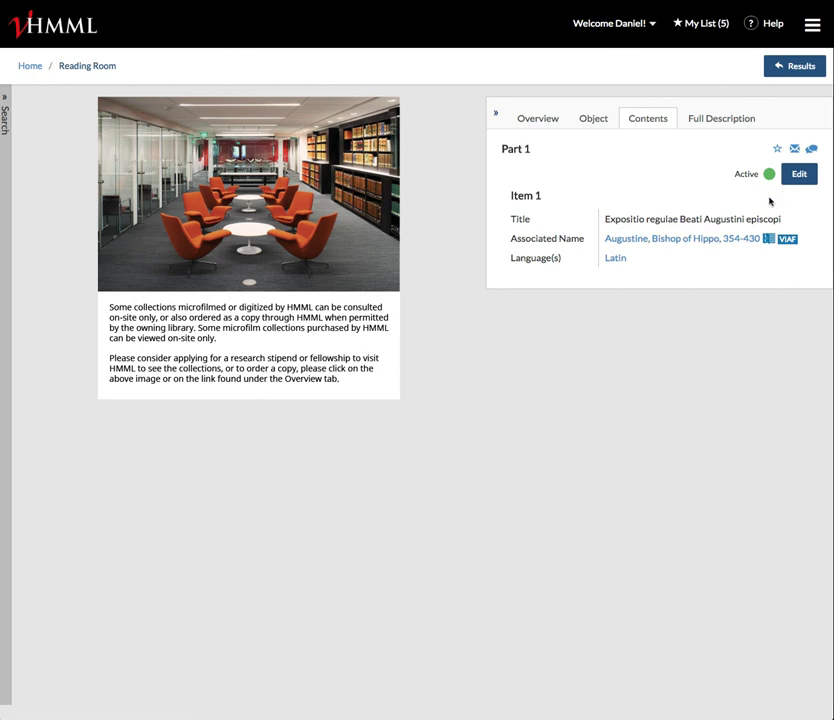
click(676, 244)
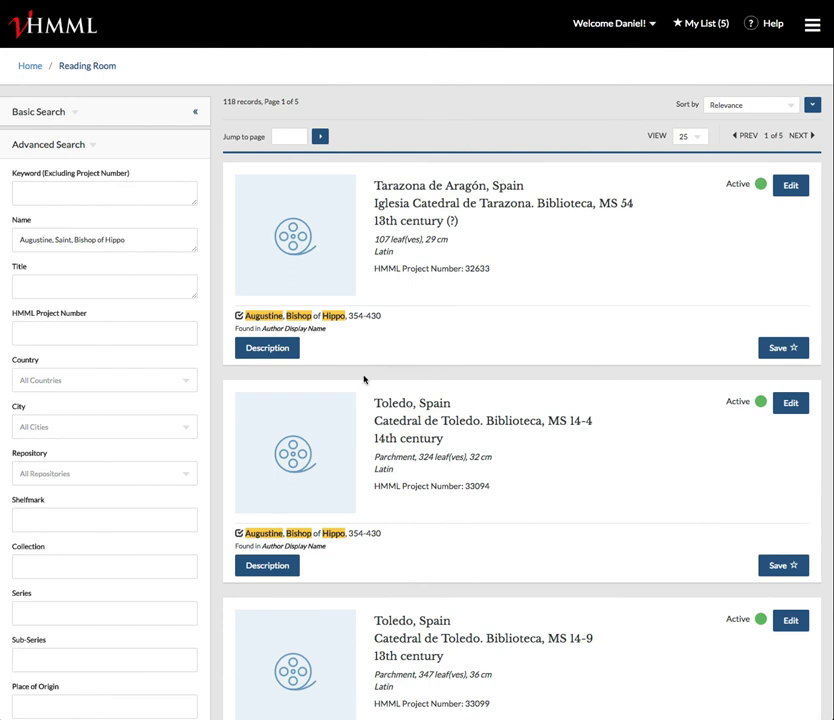
click(279, 349)
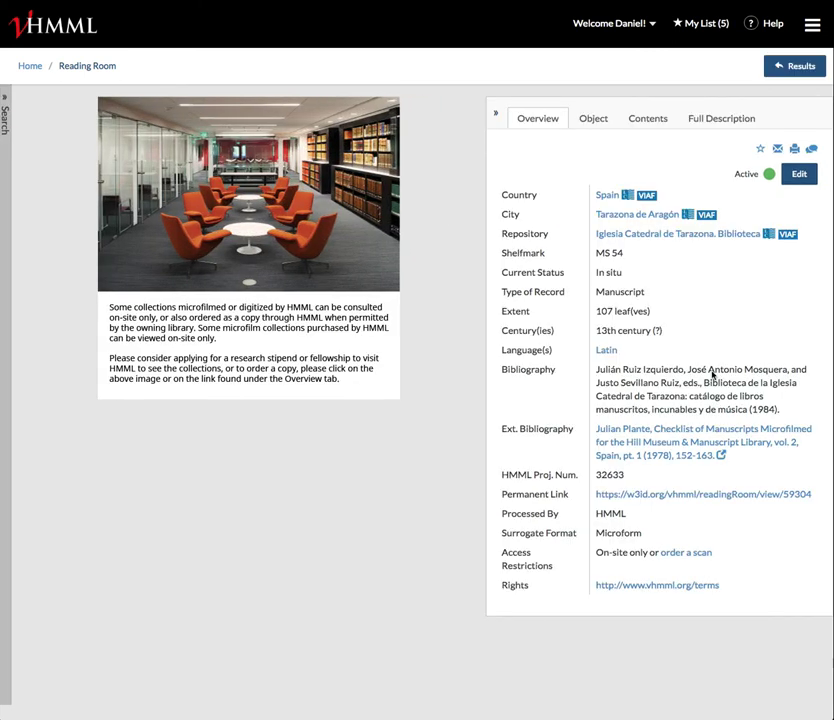
click(643, 121)
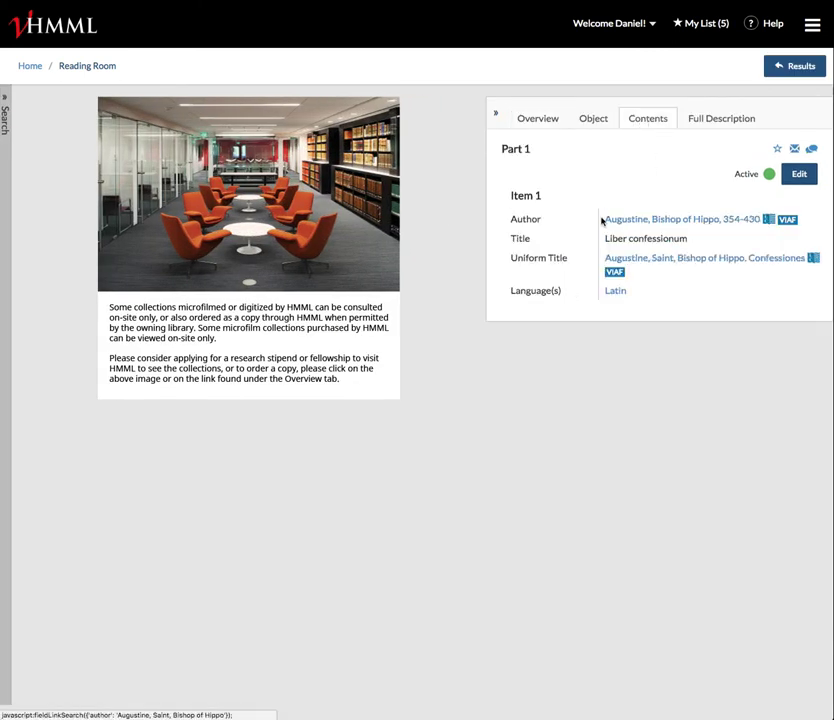